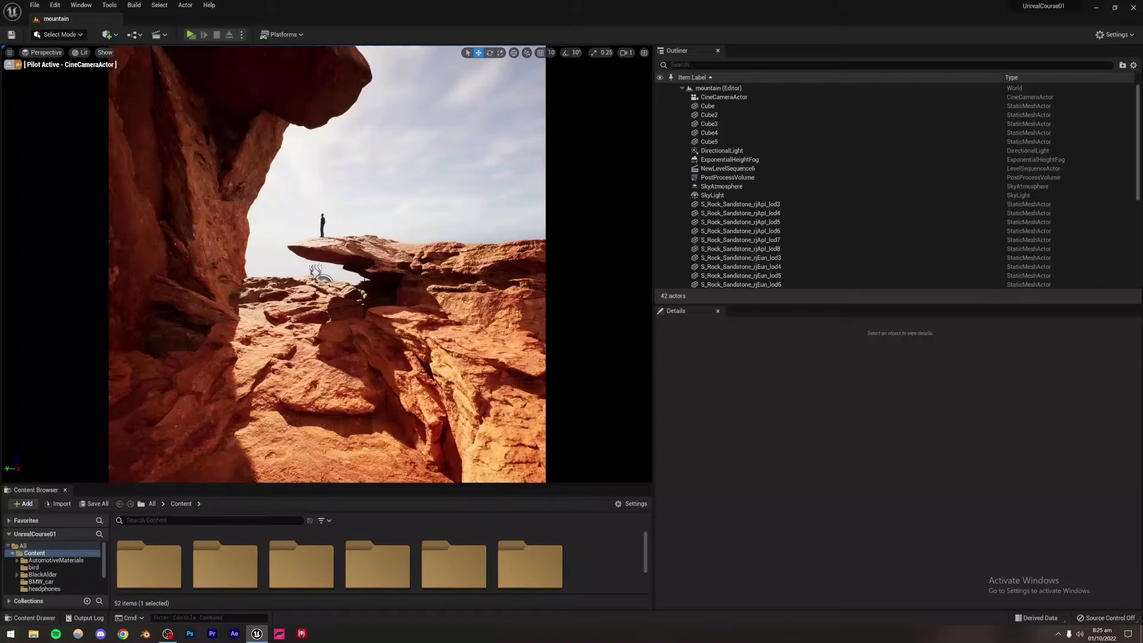
Step: Stop piloting the CineCameraActor and return to a free view of the mountain scene
{"action": "right_click_drag", "start_coordinate": [327, 264], "coordinate": [300, 281]}
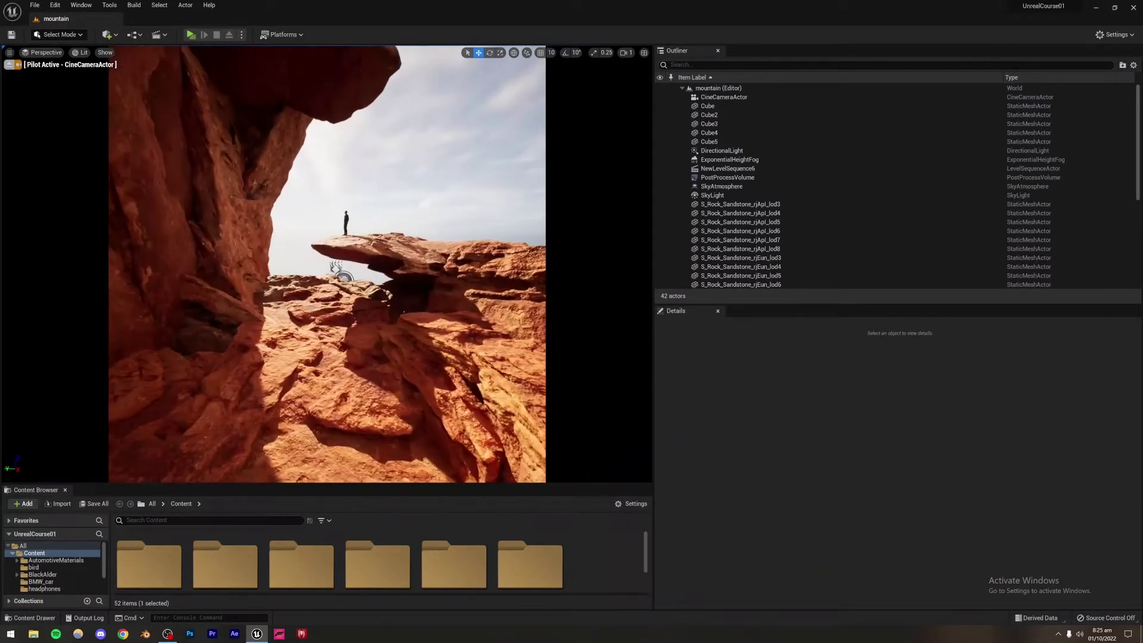
{"action": "right_click", "coordinate": [718, 99]}
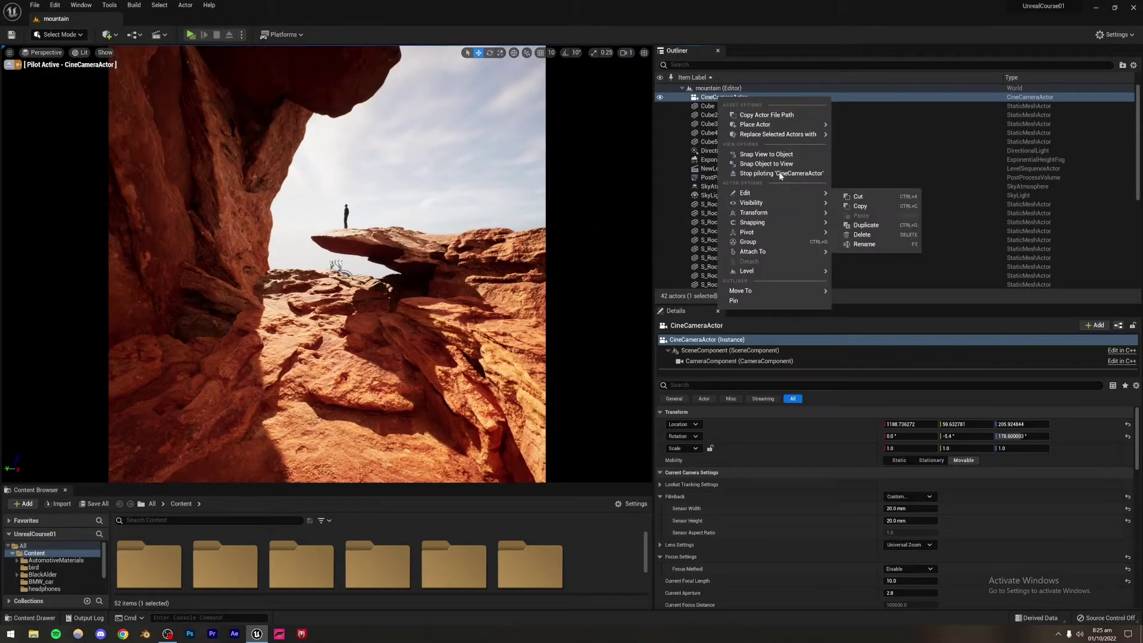
{"action": "left_click", "coordinate": [748, 176]}
{"action": "mouse_move", "coordinate": [326, 264]}
{"action": "right_mouse_down"}
{"action": "mouse_move", "coordinate": [280, 268]}
{"action": "mouse_move", "coordinate": [351, 238]}
{"action": "mouse_move", "coordinate": [326, 262]}
{"action": "right_mouse_up"}
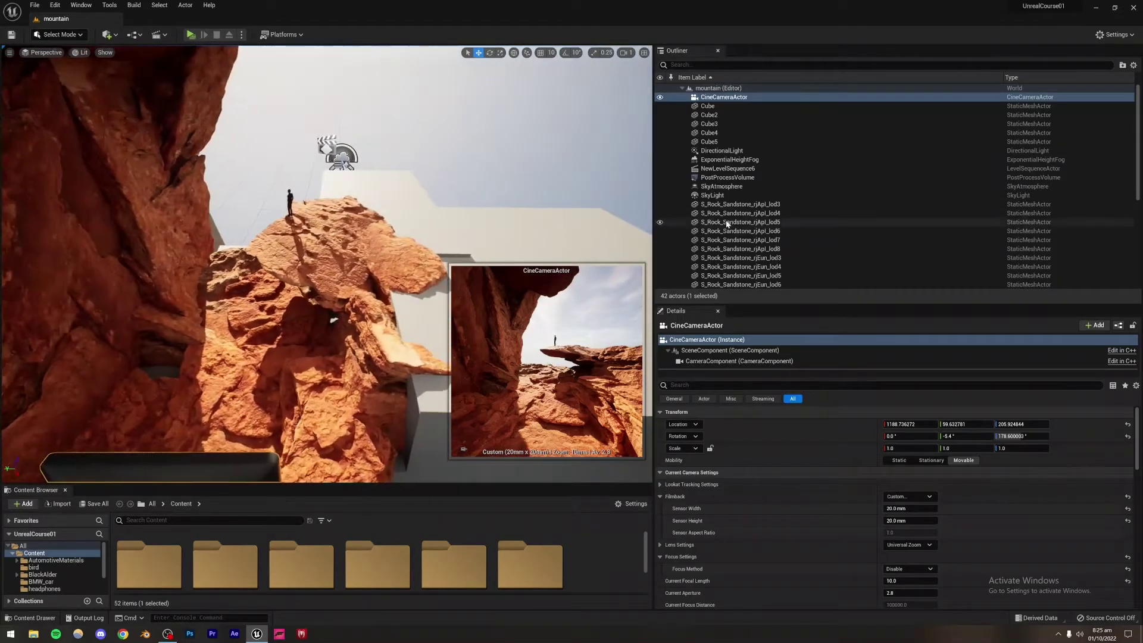
Step: Hide all the S_Rock_Sandstone meshes and inspect the cube blockout underneath from several sides
{"action": "left_click", "coordinate": [740, 204]}
{"action": "scroll", "coordinate": [714, 243], "scroll_direction": "down", "scroll_amount": 7}
{"action": "left_click", "coordinate": [715, 267], "text": "shift"}
{"action": "scroll", "coordinate": [685, 209], "scroll_direction": "up", "scroll_amount": 5}
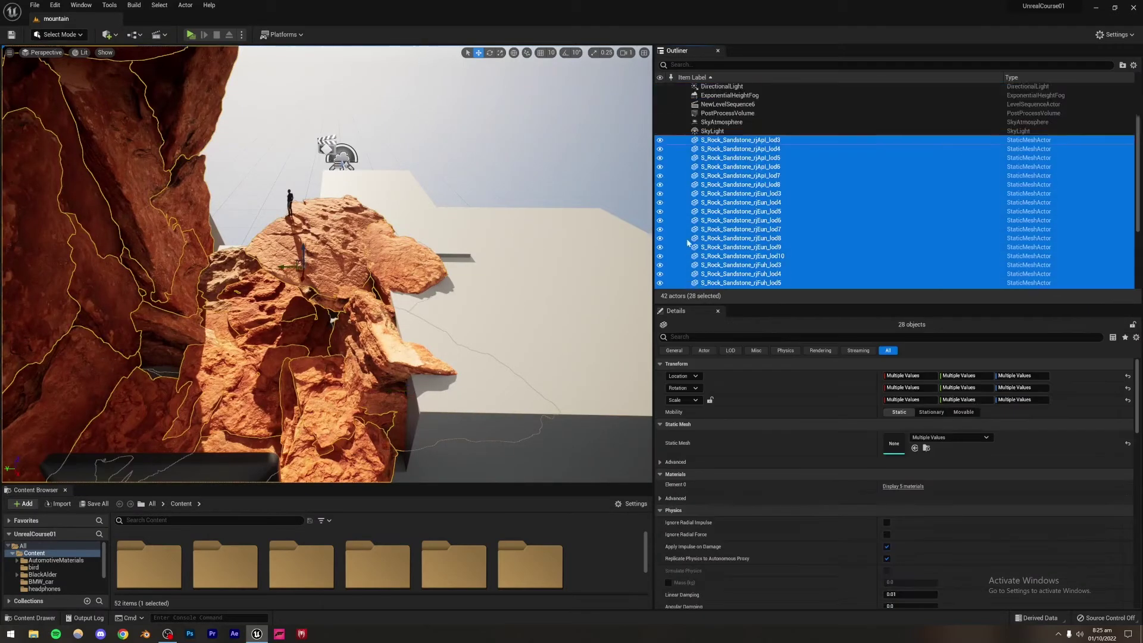
{"action": "left_click", "coordinate": [660, 170]}
{"action": "right_click_drag", "start_coordinate": [327, 262], "coordinate": [326, 262]}
{"action": "right_click_drag", "start_coordinate": [316, 378], "coordinate": [248, 283]}
{"action": "right_click_drag", "start_coordinate": [151, 237], "coordinate": [152, 237]}
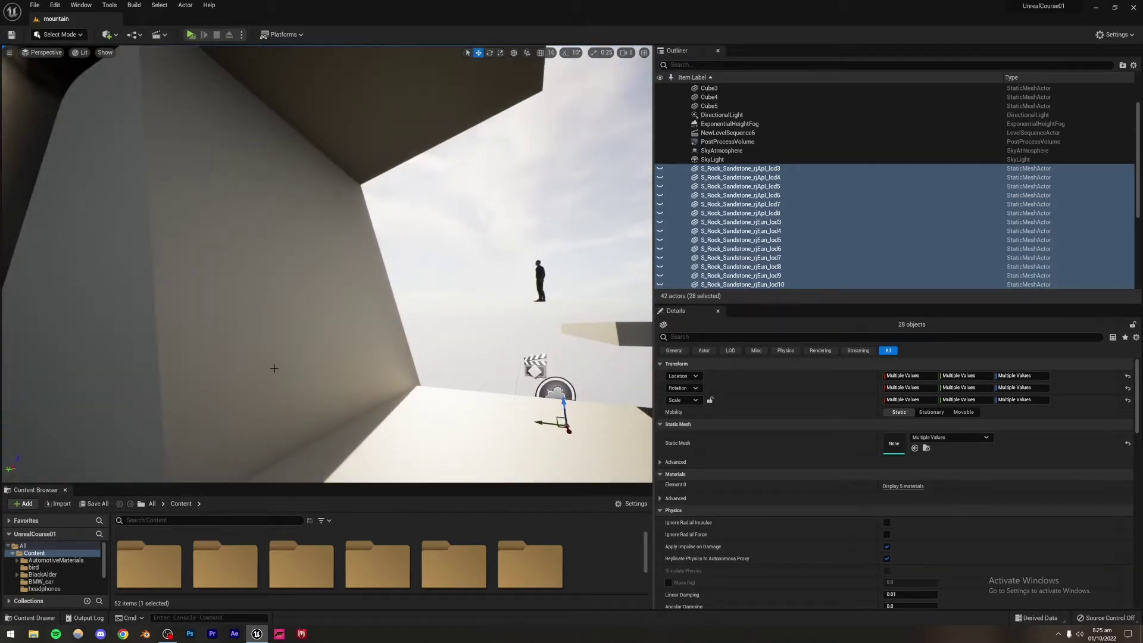
{"action": "right_click_drag", "start_coordinate": [274, 368], "coordinate": [274, 369]}
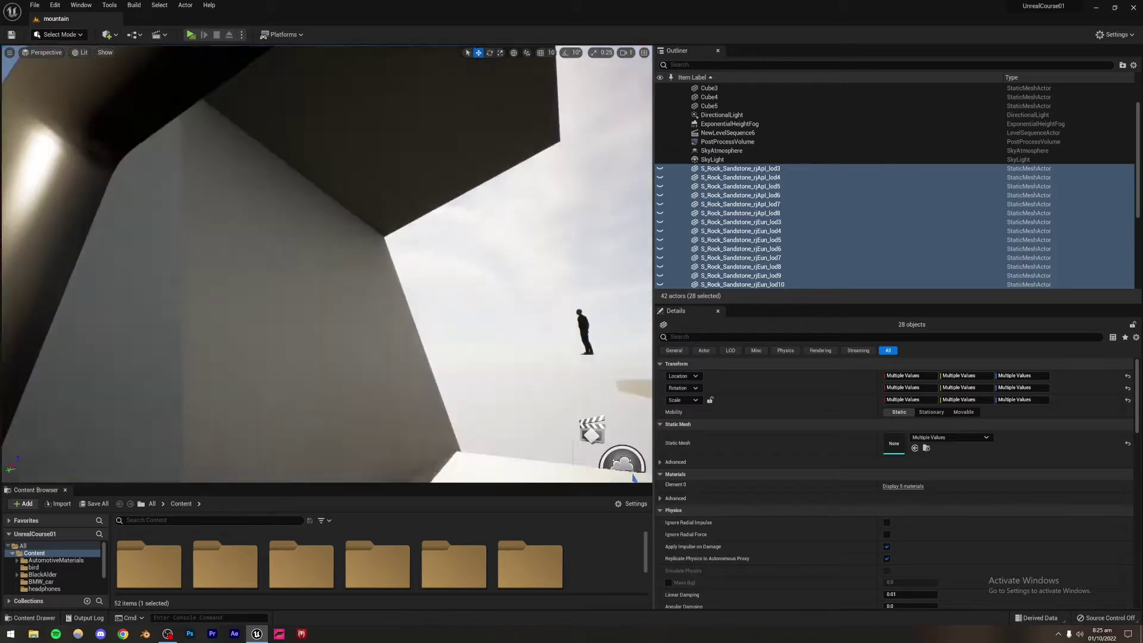
{"action": "right_click_drag", "start_coordinate": [449, 316], "coordinate": [449, 316]}
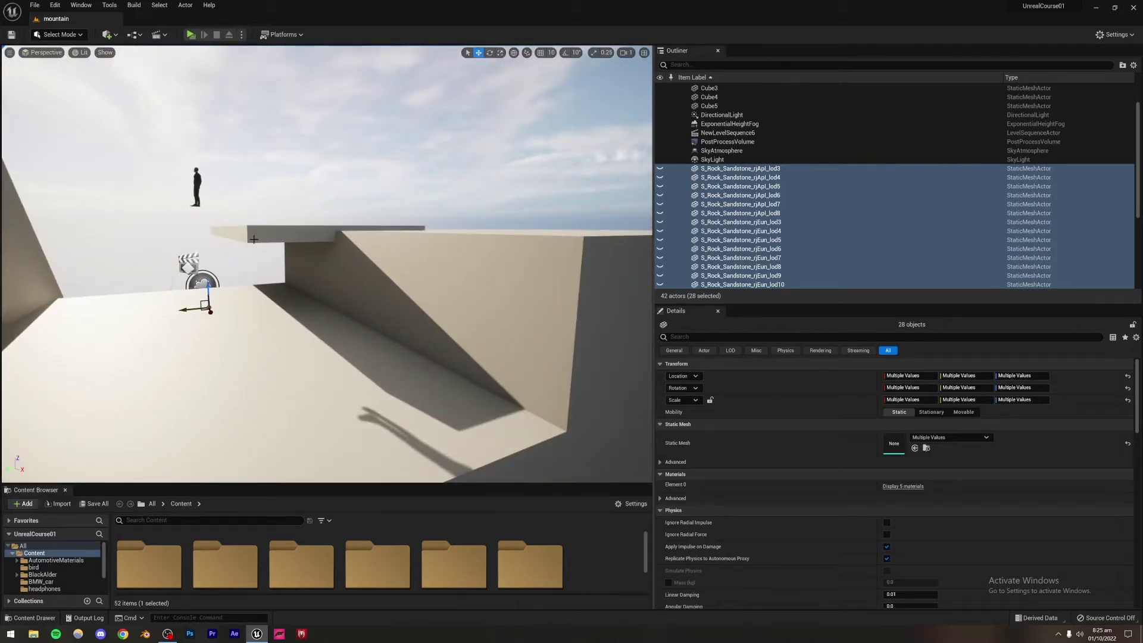
{"action": "right_click_drag", "start_coordinate": [360, 324], "coordinate": [344, 353]}
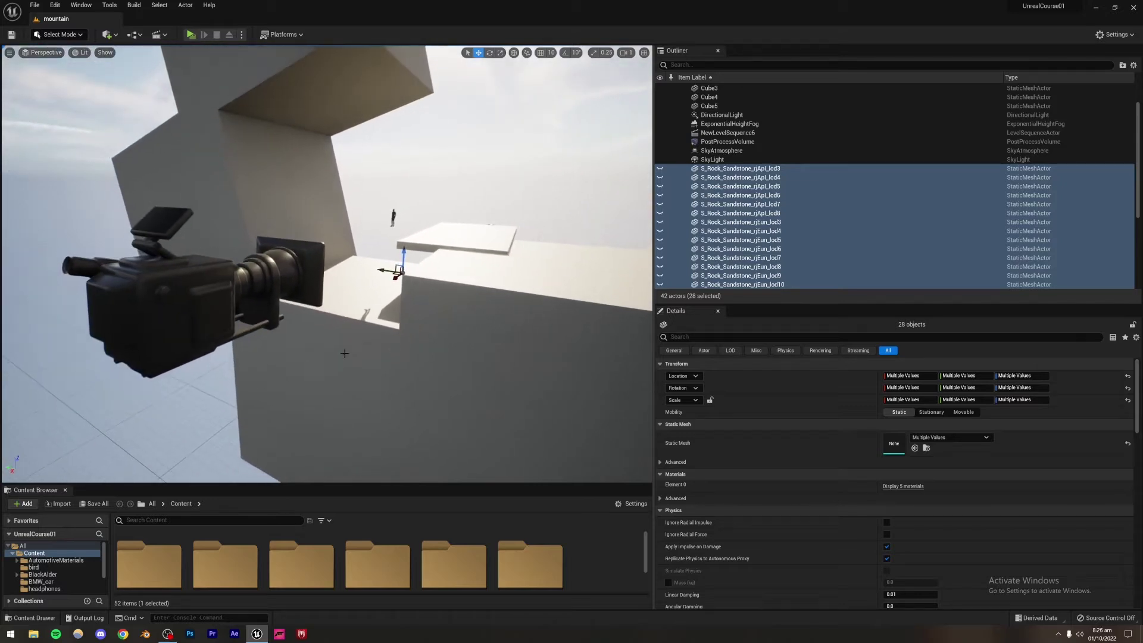
Step: Create a new level from the Empty Level template and save it as mountain_SS in the Content folder
{"action": "left_click", "coordinate": [34, 5]}
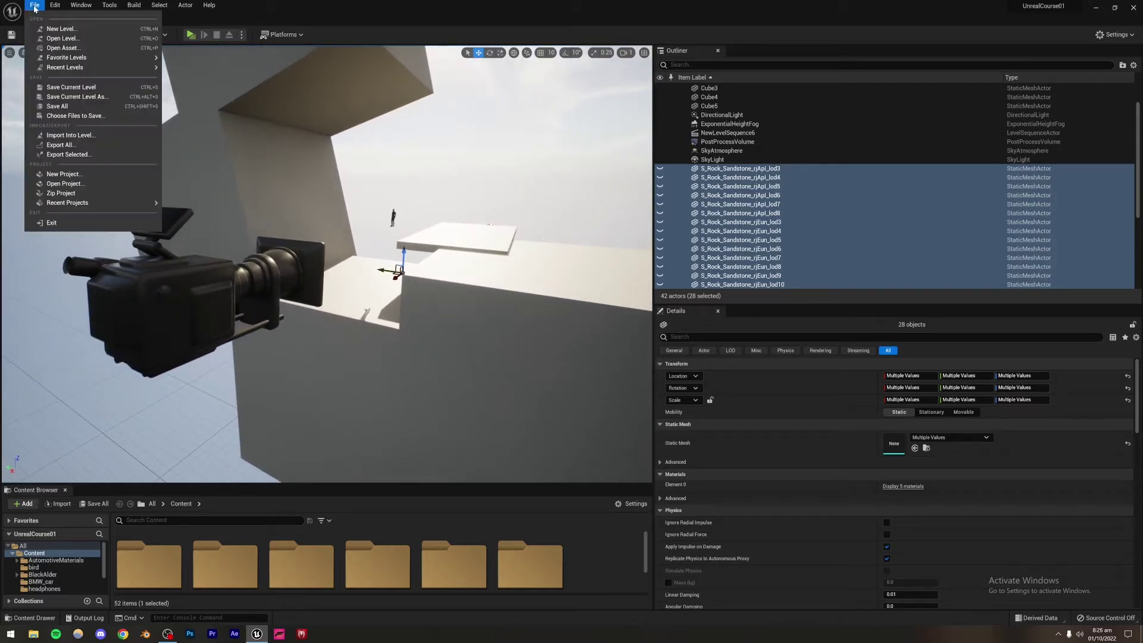
{"action": "left_click", "coordinate": [47, 29]}
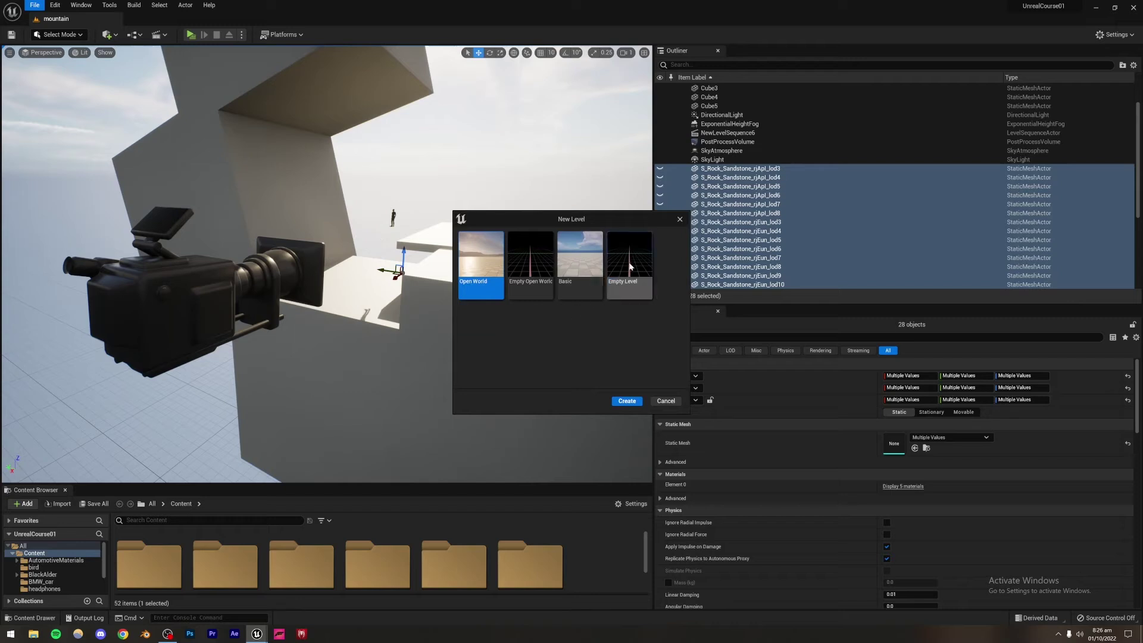
{"action": "left_click", "coordinate": [622, 401]}
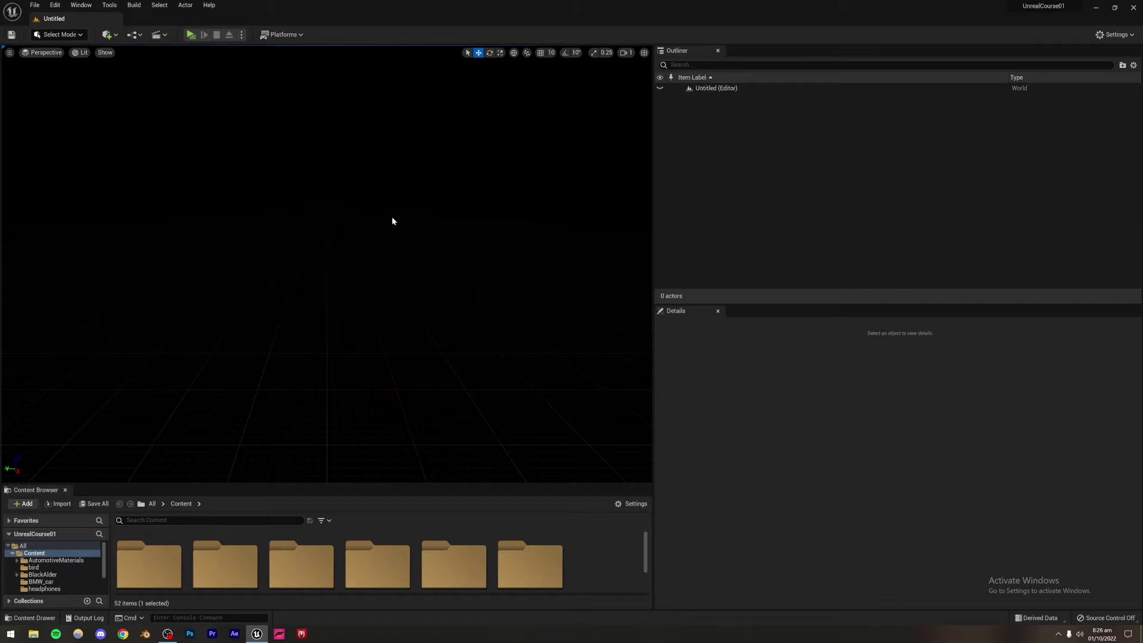
{"action": "key", "text": "ctrl+s"}
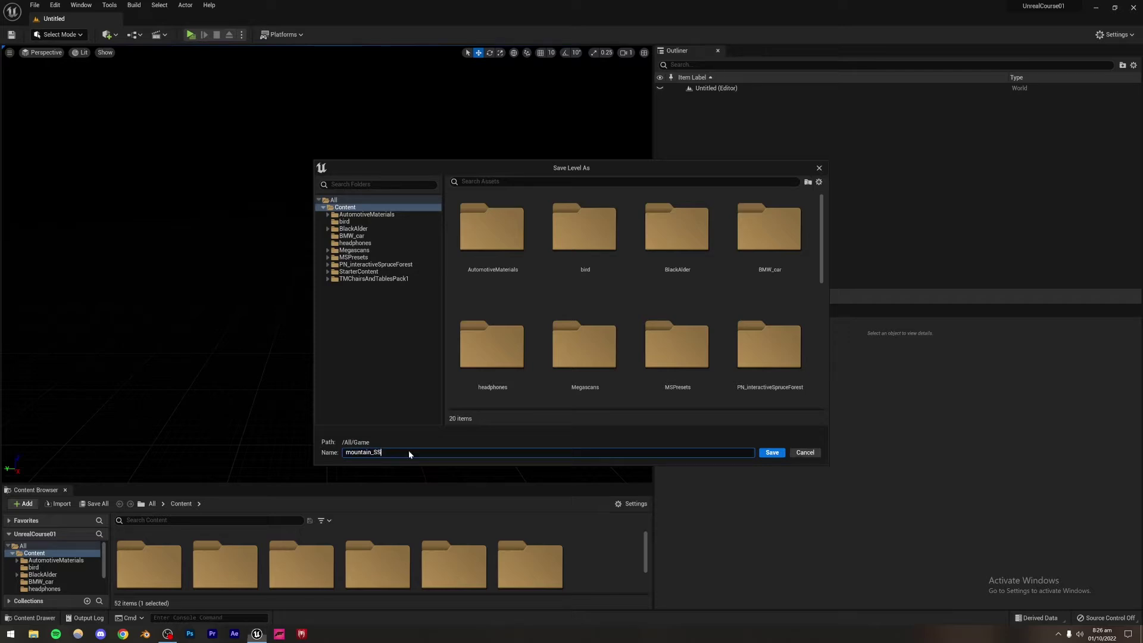
{"action": "type", "text": "mountain_SS"}
{"action": "key", "text": "Return"}
Step: Add a sky light, atmospheric light 0, sky atmosphere, volumetric cloud and height fog with the Env. Light Mixer, leaving all of them deselected
{"action": "left_click", "coordinate": [76, 7]}
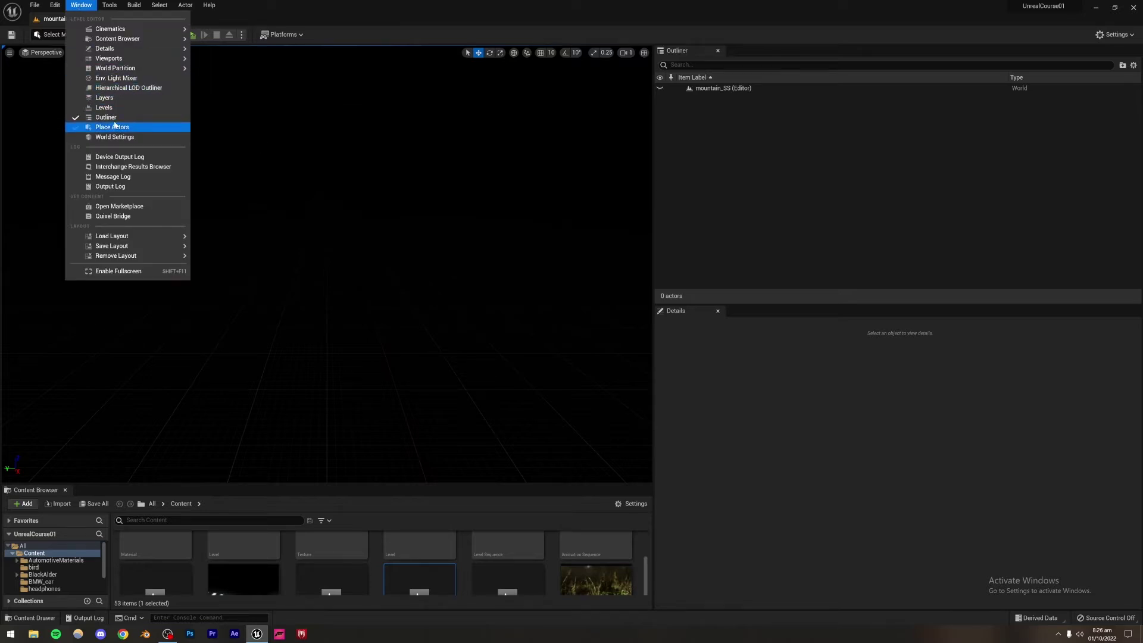
{"action": "left_click", "coordinate": [117, 79]}
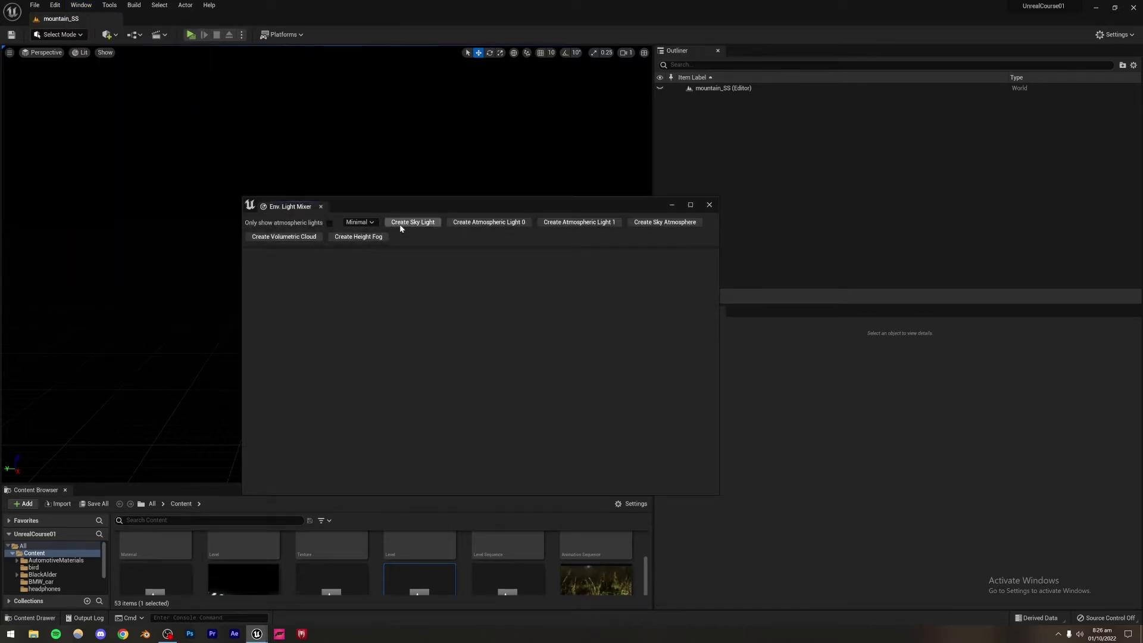
{"action": "left_click", "coordinate": [404, 223]}
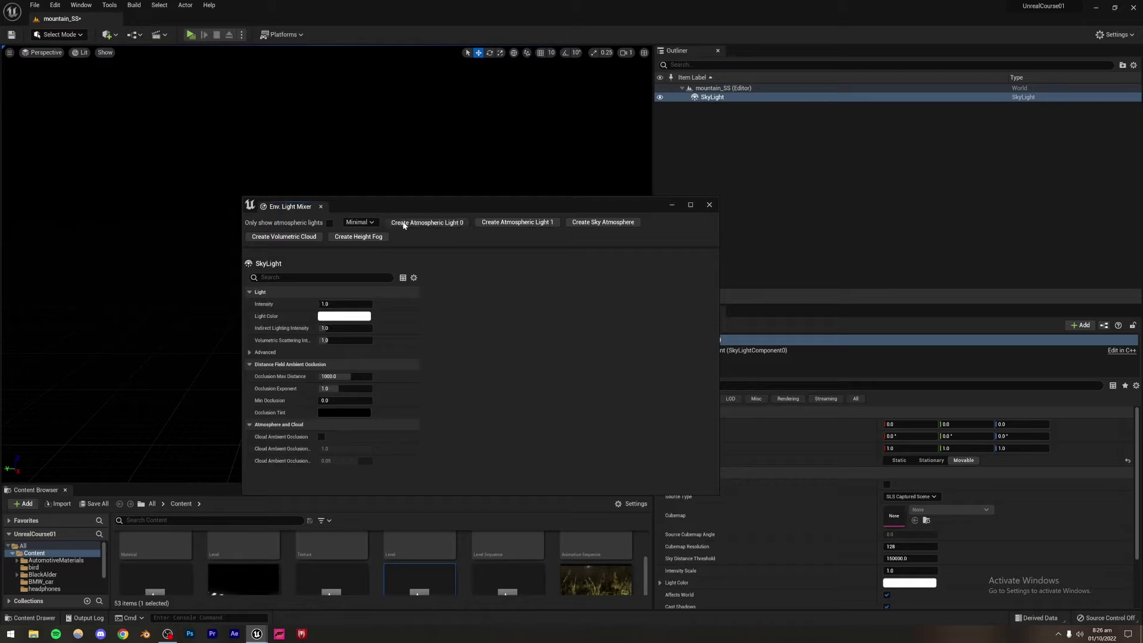
{"action": "left_click", "coordinate": [404, 223]}
{"action": "left_click", "coordinate": [501, 223]}
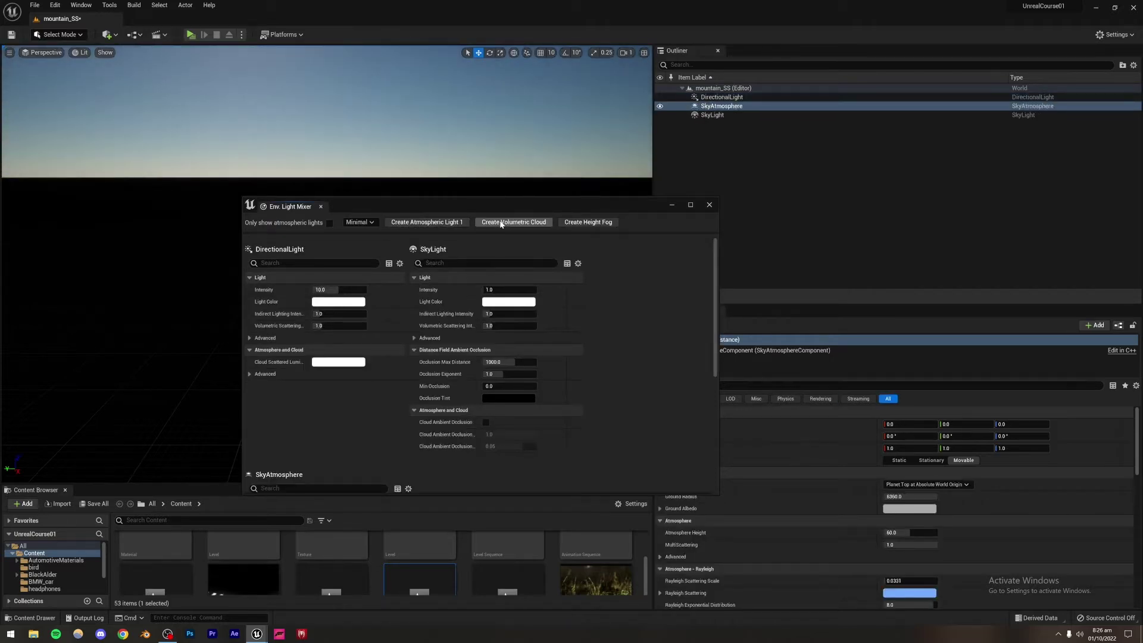
{"action": "left_click", "coordinate": [502, 223]}
{"action": "left_click", "coordinate": [502, 223]}
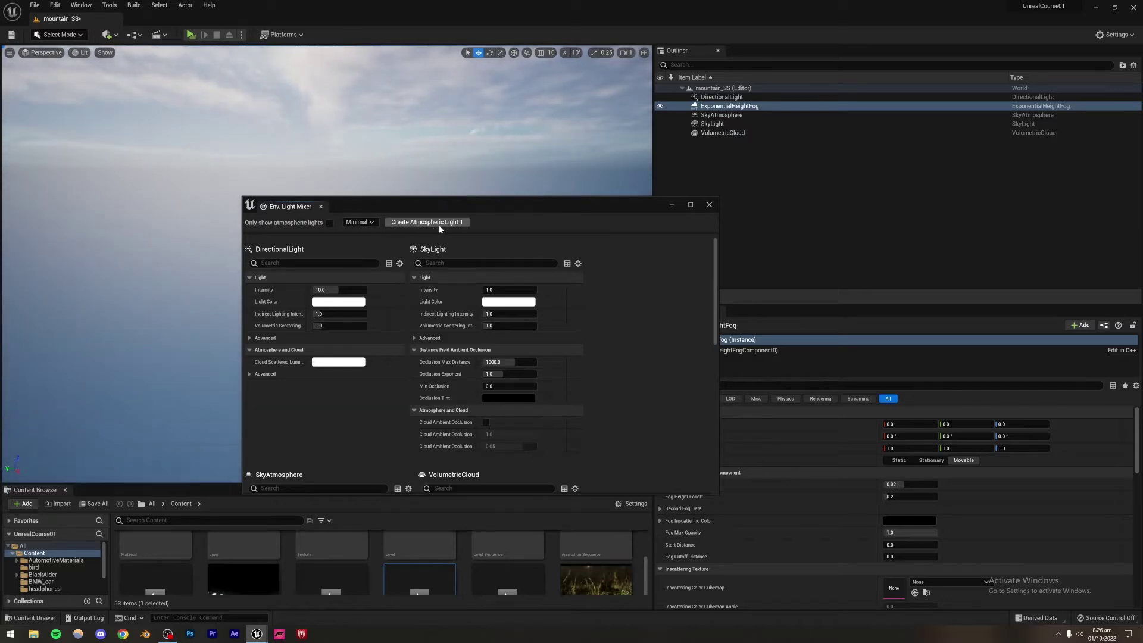
{"action": "left_click", "coordinate": [709, 205]}
{"action": "left_click", "coordinate": [499, 225]}
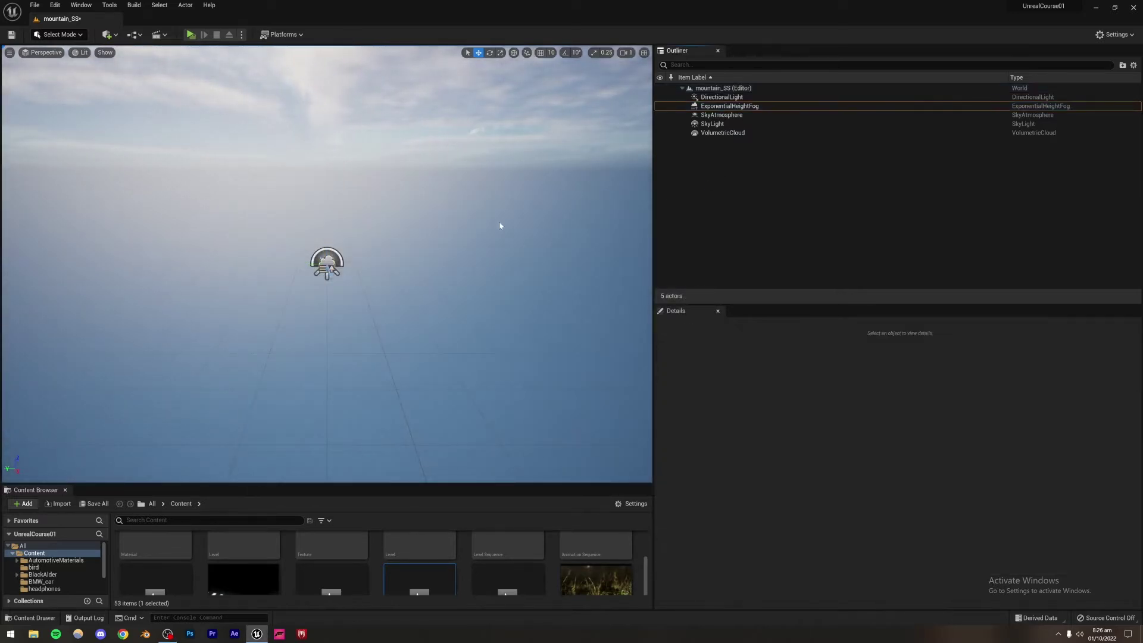
Step: Add a basic cube shape to the level
{"action": "right_click_drag", "start_coordinate": [404, 260], "coordinate": [402, 260]}
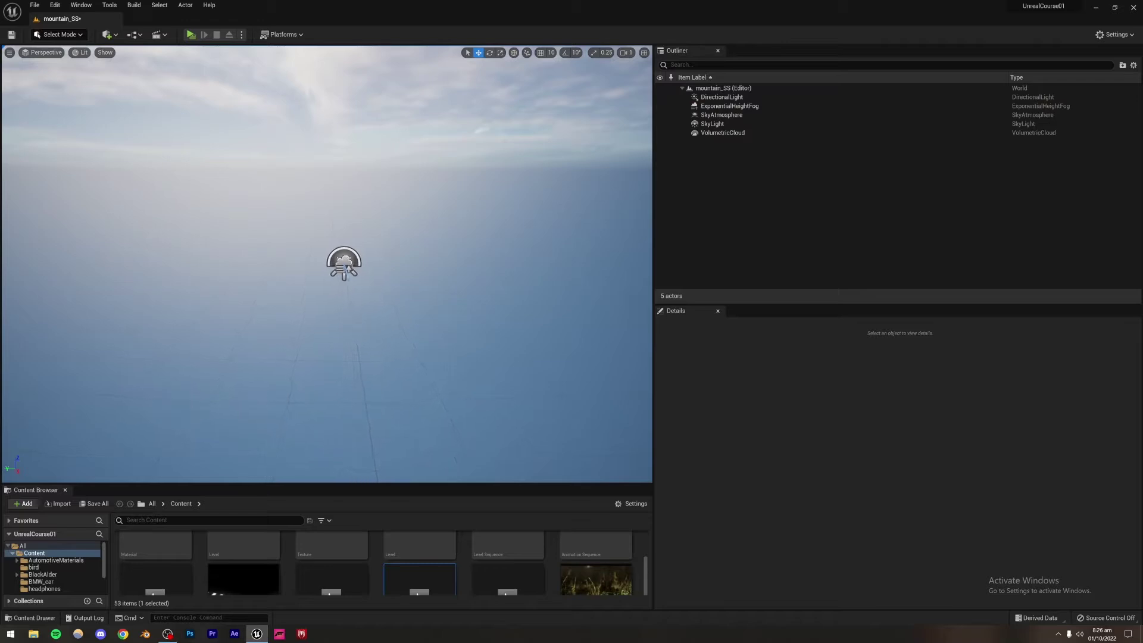
{"action": "left_click", "coordinate": [108, 35]}
{"action": "left_click", "coordinate": [404, 195]}
{"action": "key", "text": "ctrl+s"}
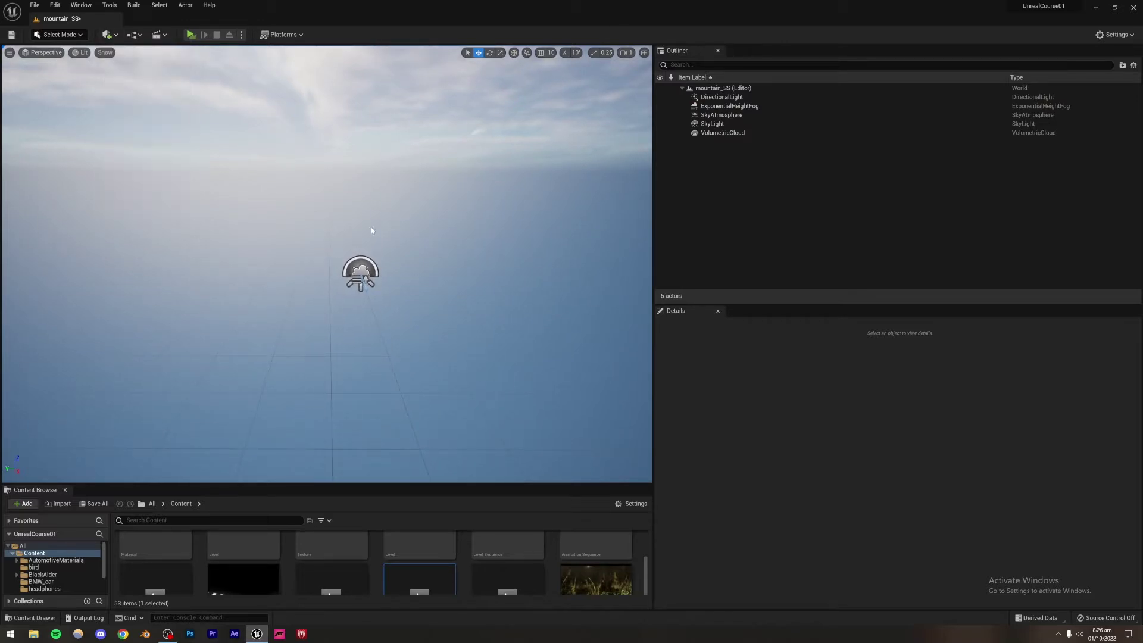
{"action": "left_click", "coordinate": [105, 35]}
{"action": "mouse_move", "coordinate": [140, 126]}
{"action": "left_click", "coordinate": [220, 130]}
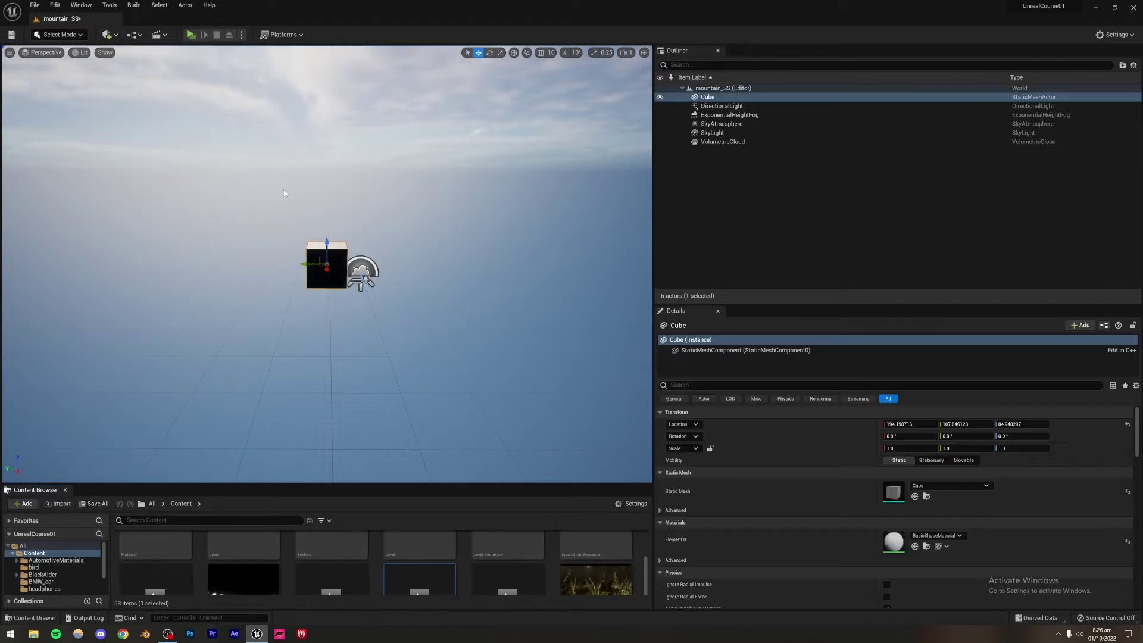
Step: Set the viewport camera speed to 3 for navigating around the cube
{"action": "right_click_drag", "start_coordinate": [284, 193], "coordinate": [266, 189]}
{"action": "left_click", "coordinate": [627, 53]}
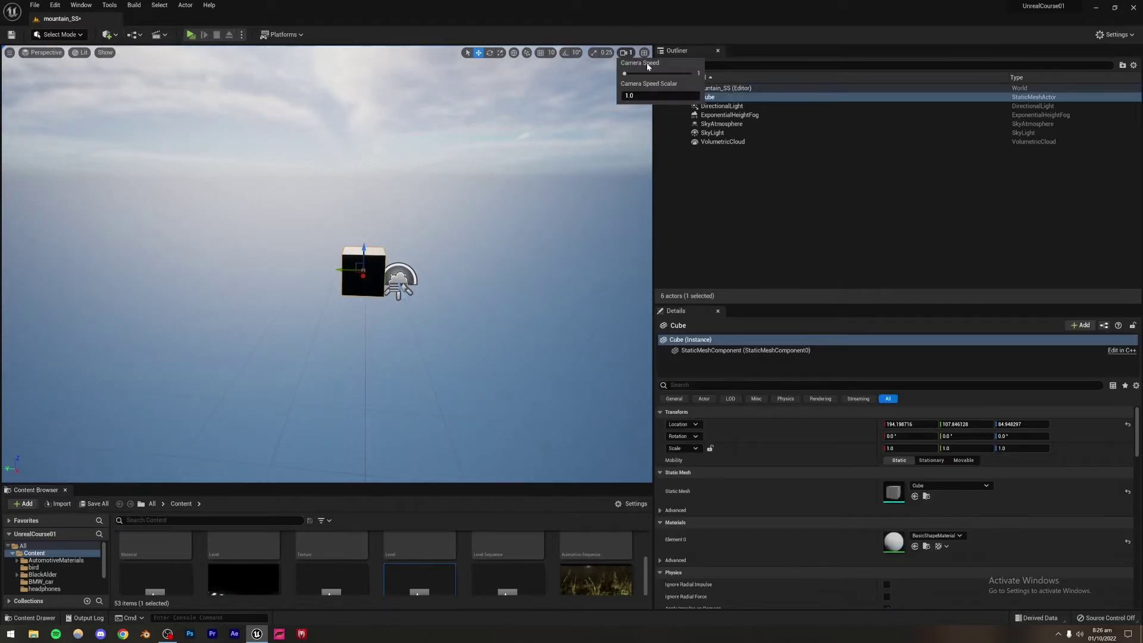
{"action": "right_click_drag", "start_coordinate": [402, 286], "coordinate": [344, 224]}
{"action": "key", "text": "w"}
{"action": "key", "text": "a"}
{"action": "key", "text": "d"}
{"action": "key", "text": "q"}
{"action": "key", "text": "e"}
{"action": "key", "text": "s"}
{"action": "key", "text": "w"}
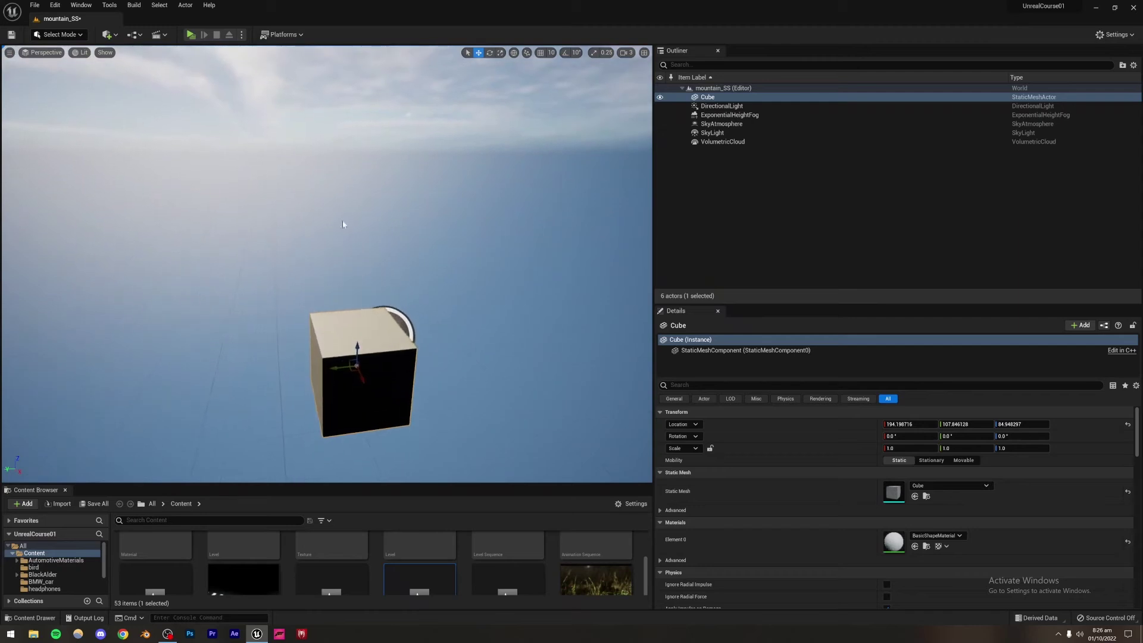
Step: Scale the cube to about 4.82 in X and Y, keeping Z at 1.0, and save the level
{"action": "left_click", "coordinate": [500, 52]}
{"action": "right_click_drag", "start_coordinate": [457, 171], "coordinate": [456, 185]}
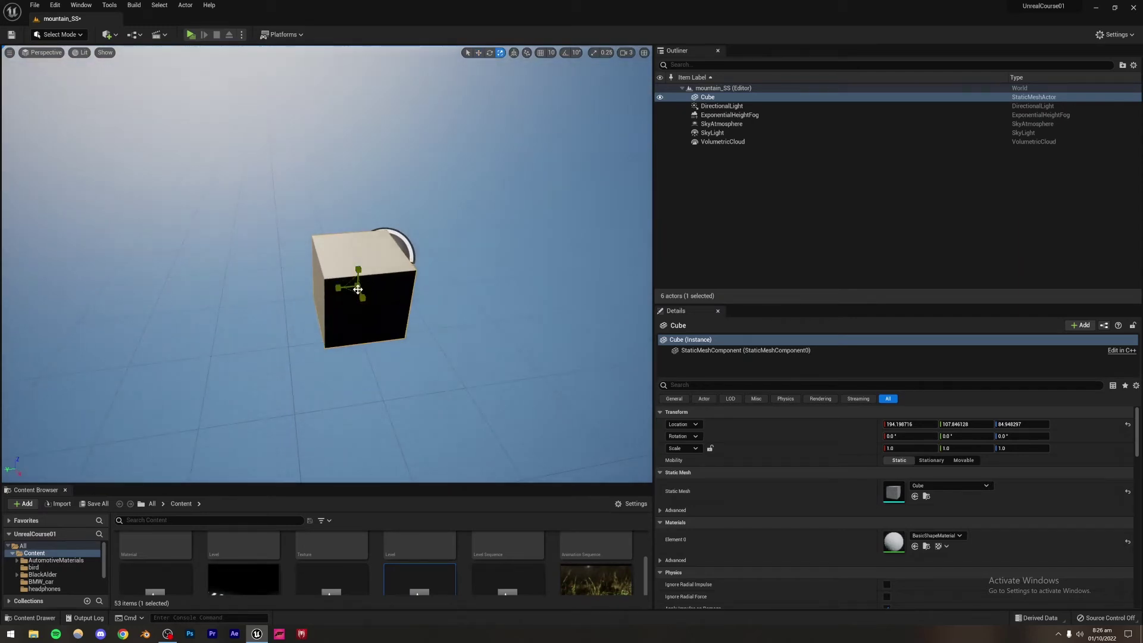
{"action": "left_click_drag", "start_coordinate": [350, 292], "coordinate": [375, 282]}
{"action": "right_click_drag", "start_coordinate": [375, 282], "coordinate": [431, 303]}
{"action": "left_click_drag", "start_coordinate": [365, 312], "coordinate": [381, 309]}
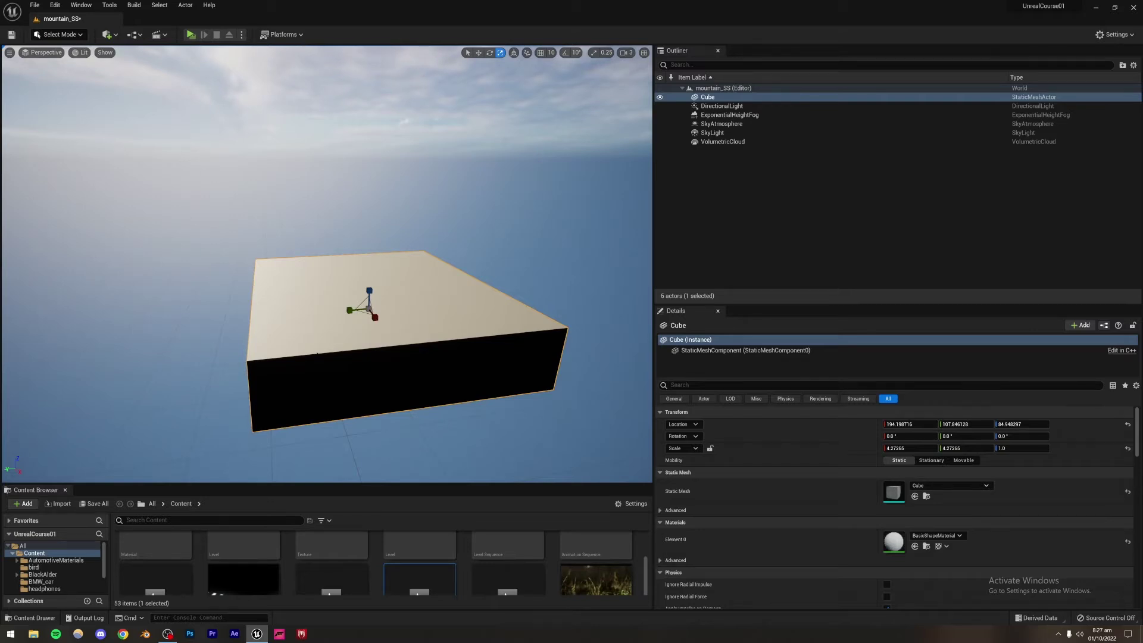
{"action": "mouse_move", "coordinate": [364, 312]}
{"action": "left_mouse_down"}
{"action": "mouse_move", "coordinate": [373, 310]}
{"action": "mouse_move", "coordinate": [364, 314]}
{"action": "left_mouse_up"}
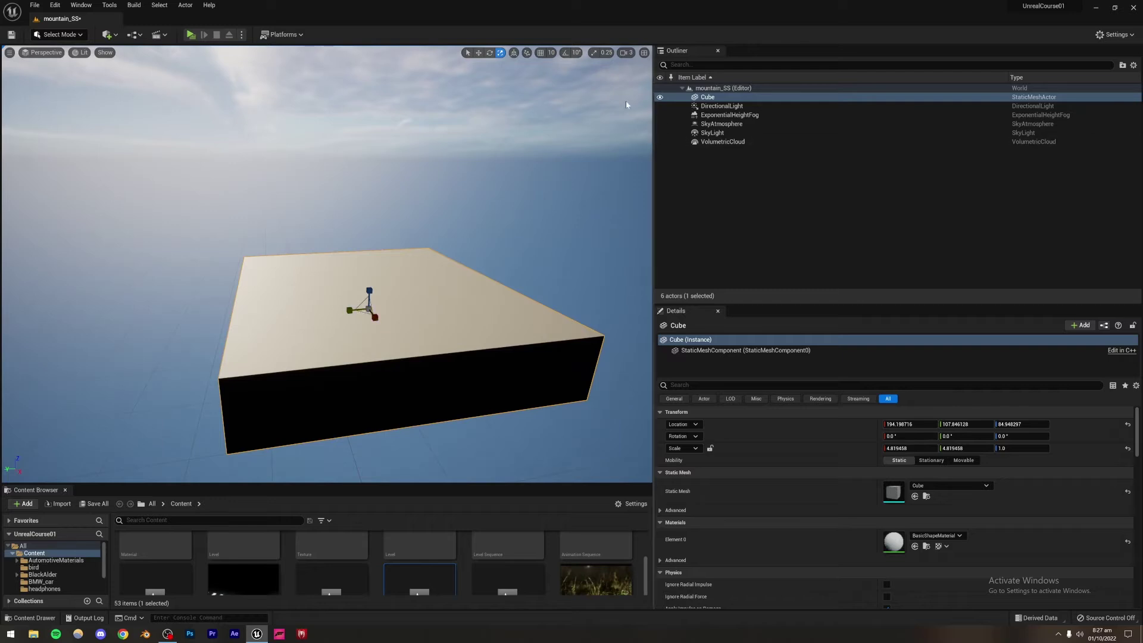
{"action": "left_click", "coordinate": [261, 119]}
{"action": "key", "text": "ctrl+s"}
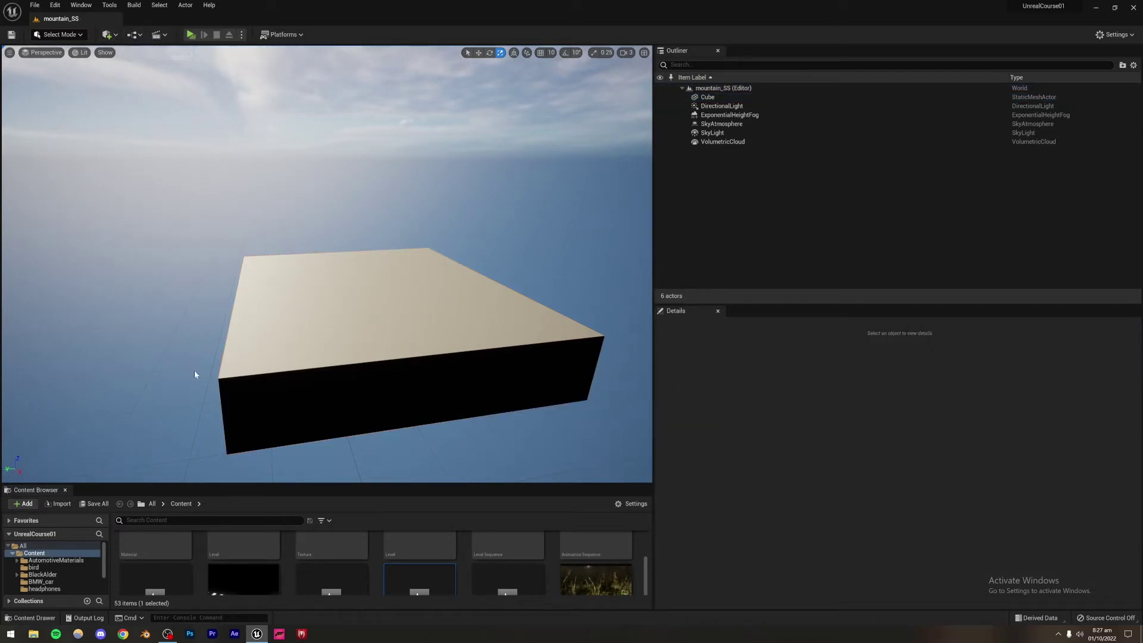
Step: Add a Cine Camera Actor to the level and pilot it
{"action": "right_click_drag", "start_coordinate": [415, 341], "coordinate": [419, 396]}
{"action": "key", "text": "q"}
{"action": "key", "text": "w"}
{"action": "key", "text": "s"}
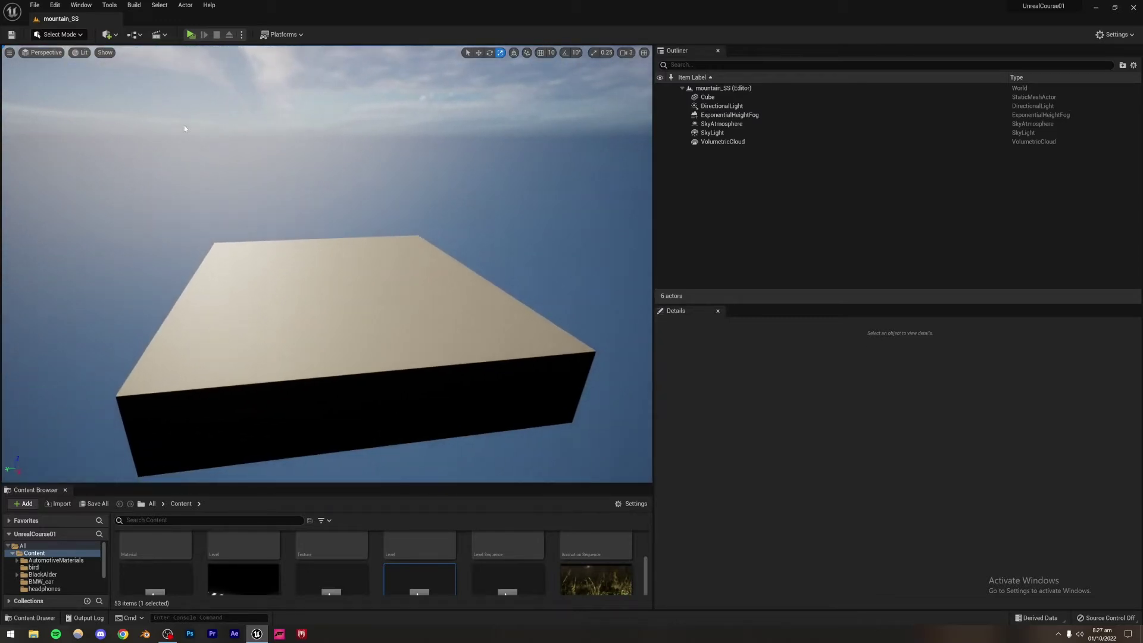
{"action": "left_click", "coordinate": [108, 35]}
{"action": "mouse_move", "coordinate": [155, 140]}
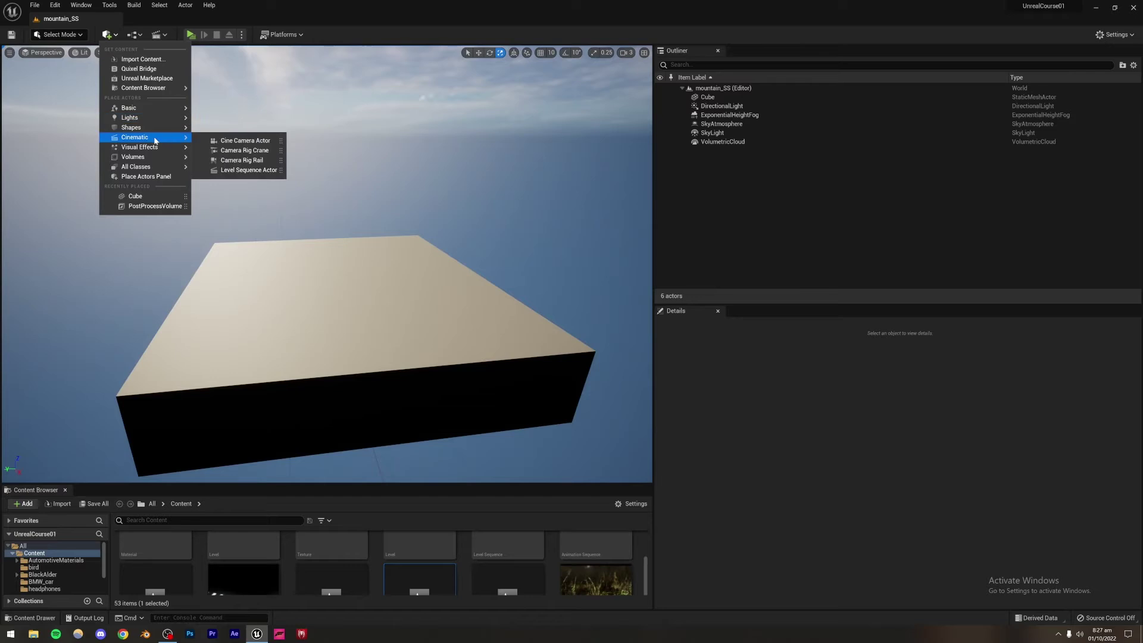
{"action": "left_click", "coordinate": [210, 138]}
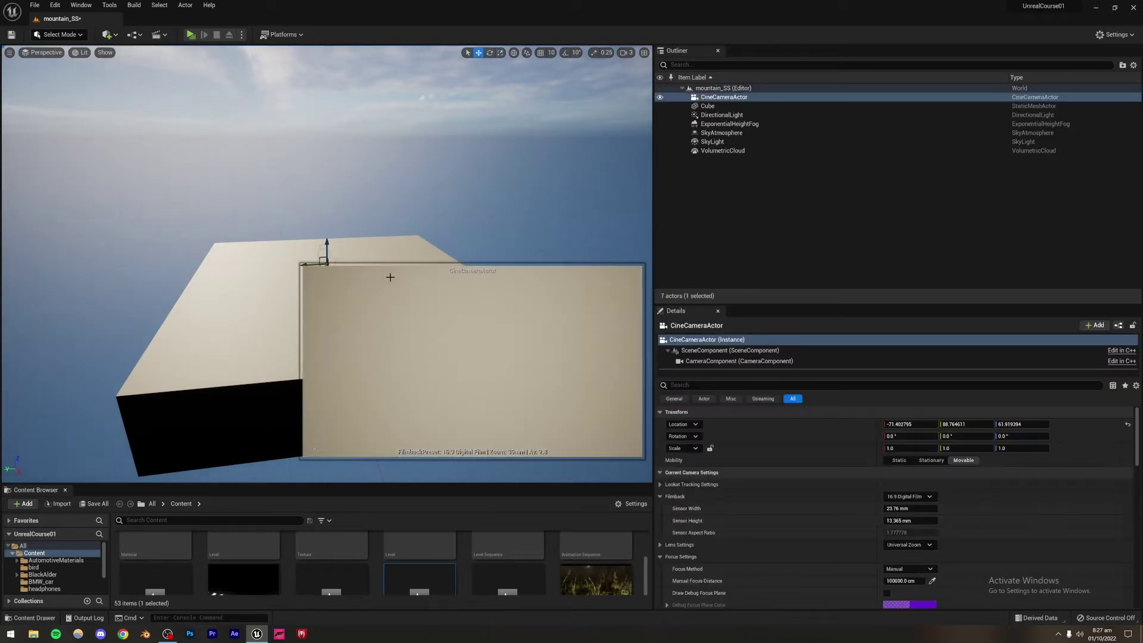
{"action": "right_click", "coordinate": [732, 99]}
{"action": "left_click", "coordinate": [782, 175]}
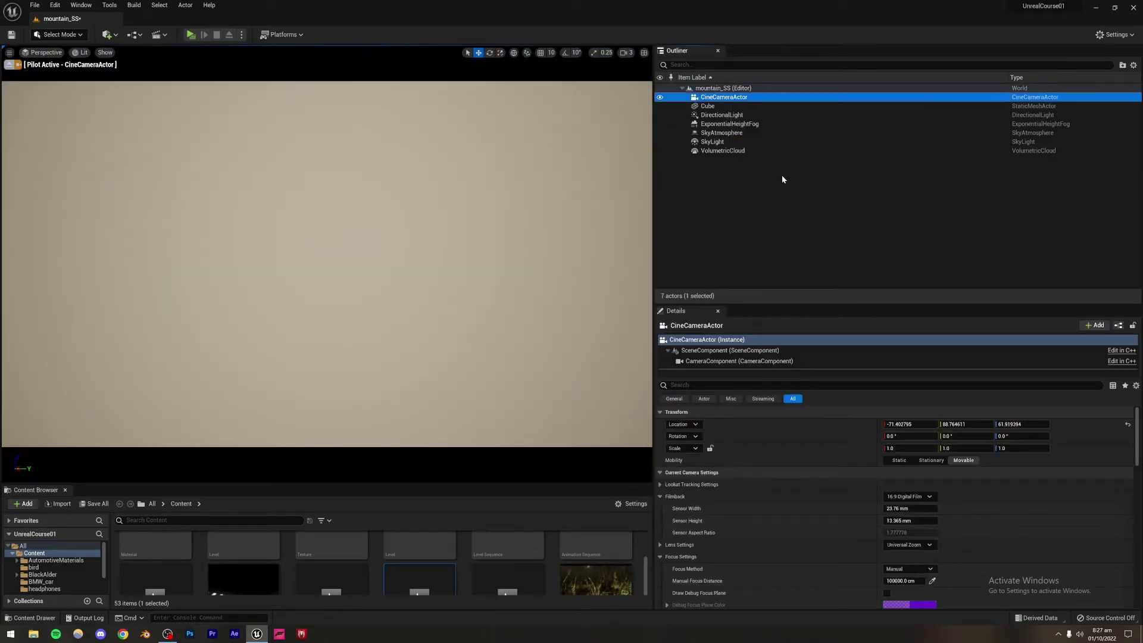
Step: Move the piloted camera back above the slab to about -381, 79, 279, tilted about 6.8° down so the slab fills the lower frame
{"action": "key", "text": "s"}
{"action": "right_click_drag", "start_coordinate": [356, 316], "coordinate": [375, 298]}
{"action": "key", "text": "e"}
{"action": "right_click_drag", "start_coordinate": [326, 264], "coordinate": [364, 241]}
{"action": "key", "text": "s"}
{"action": "key", "text": "s"}
{"action": "key", "text": "a"}
{"action": "key", "text": "q"}
{"action": "key", "text": "w"}
{"action": "right_click_drag", "start_coordinate": [601, 311], "coordinate": [268, 301]}
{"action": "key", "text": "d"}
{"action": "key", "text": "s"}
{"action": "right_click_drag", "start_coordinate": [441, 325], "coordinate": [352, 377]}
{"action": "key", "text": "w"}
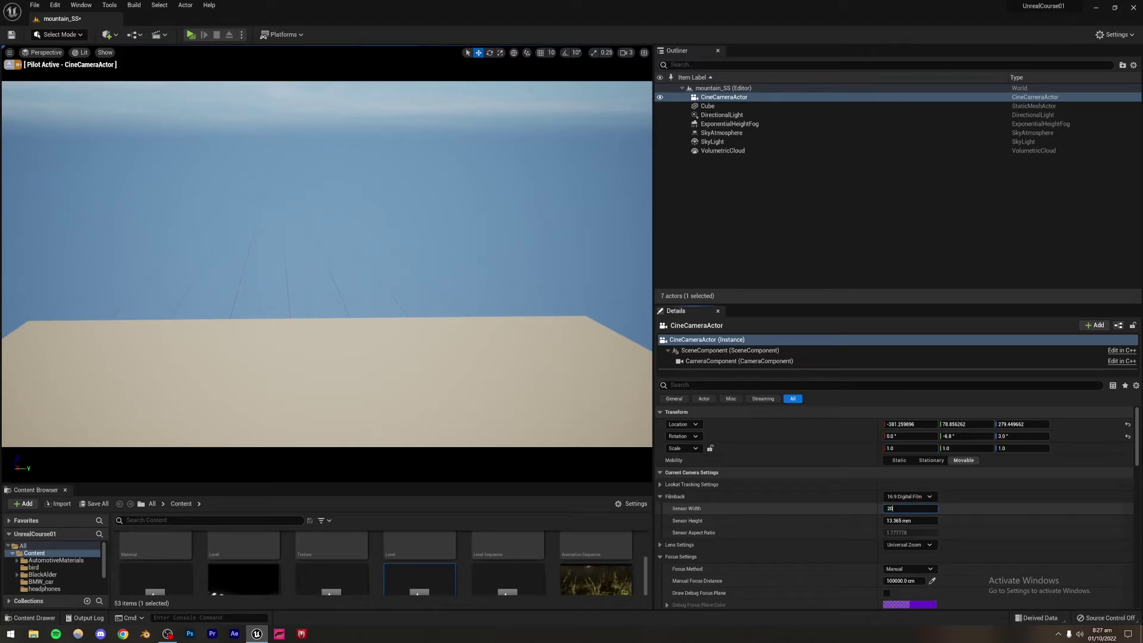
Step: Set the camera's filmback sensor width and sensor height both to 20 mm
{"action": "key", "text": "Tab"}
{"action": "type", "text": "20"}
{"action": "key", "text": "Return"}
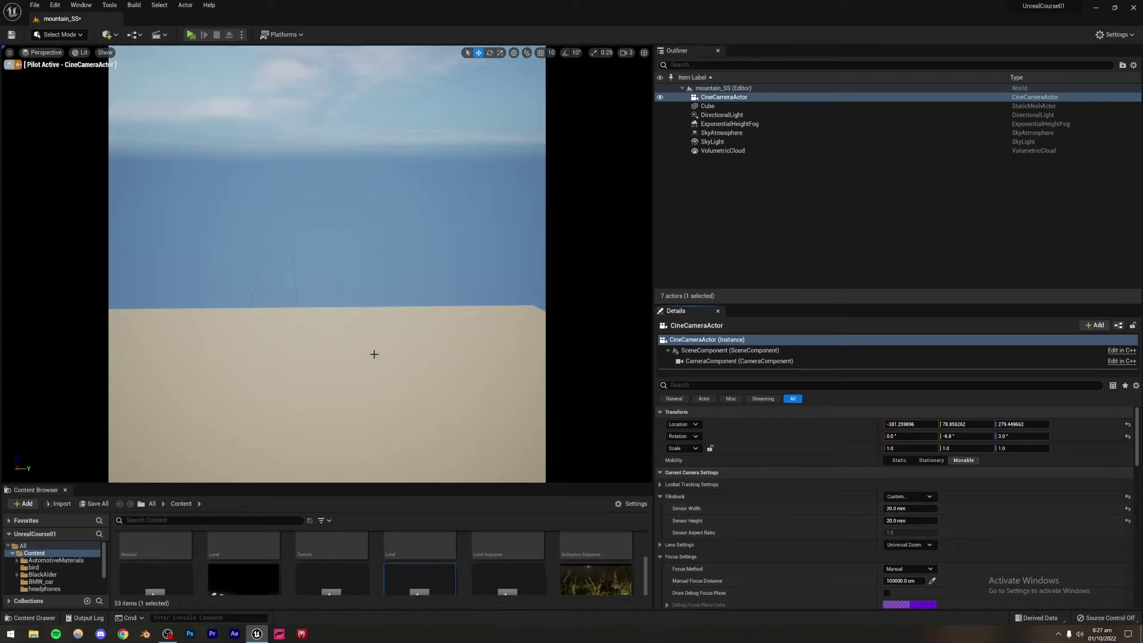
{"action": "left_click", "coordinate": [907, 497]}
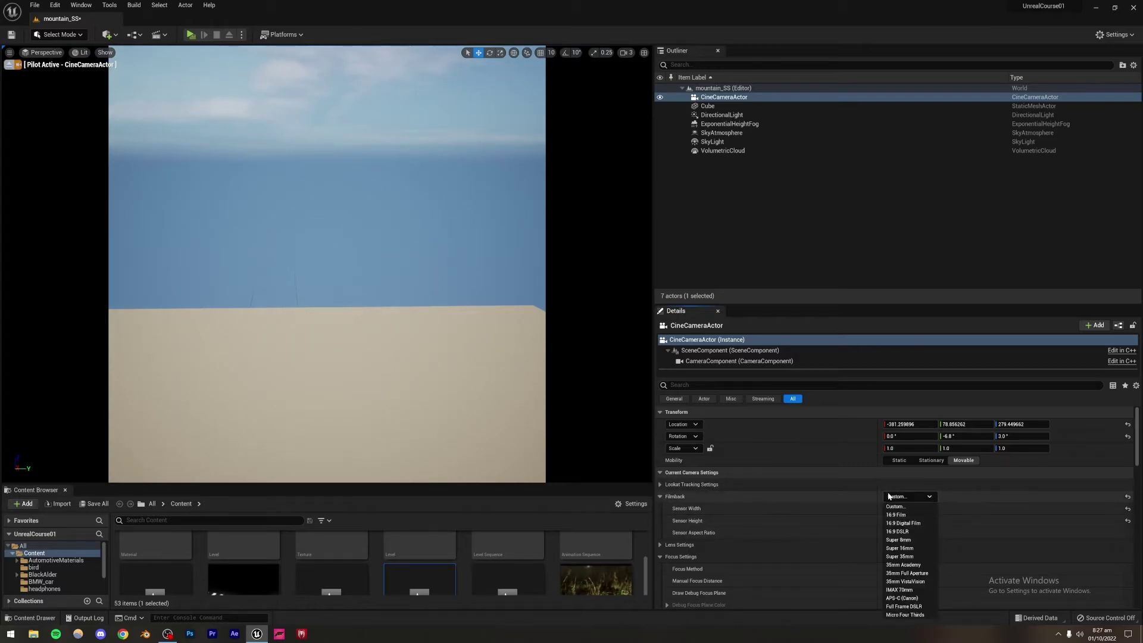
{"action": "left_click", "coordinate": [828, 492]}
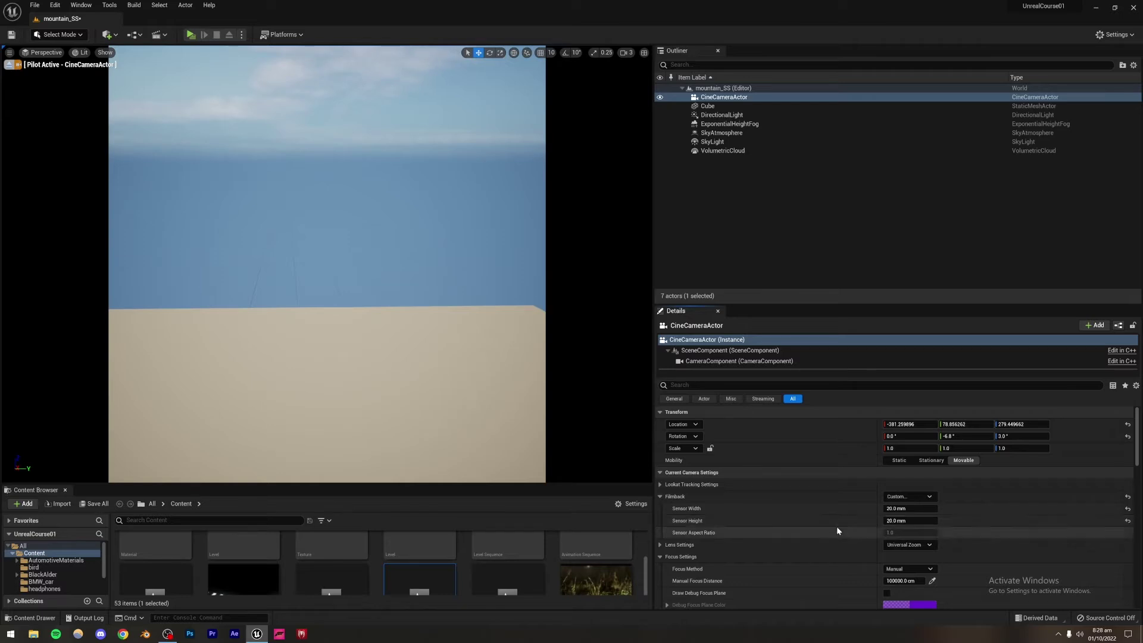
Step: Disable the cine camera's focus method and set its current focal length to 15 mm
{"action": "scroll", "coordinate": [836, 528], "scroll_direction": "down", "scroll_amount": 1}
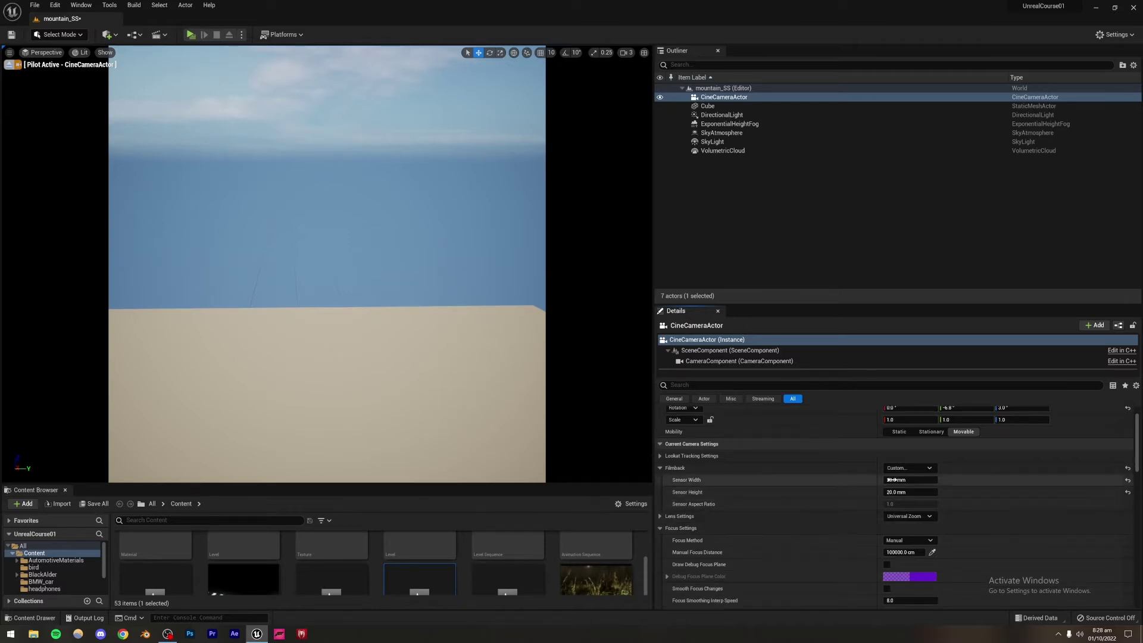
{"action": "scroll", "coordinate": [836, 504], "scroll_direction": "down", "scroll_amount": 1}
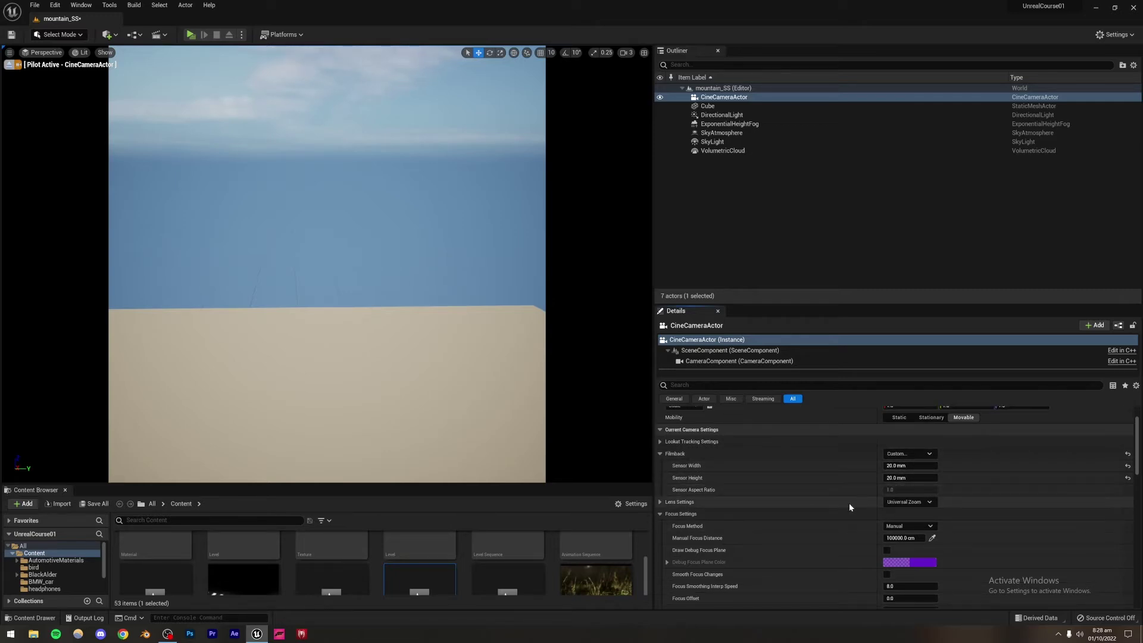
{"action": "scroll", "coordinate": [847, 504], "scroll_direction": "down", "scroll_amount": 3}
{"action": "left_click", "coordinate": [909, 471]}
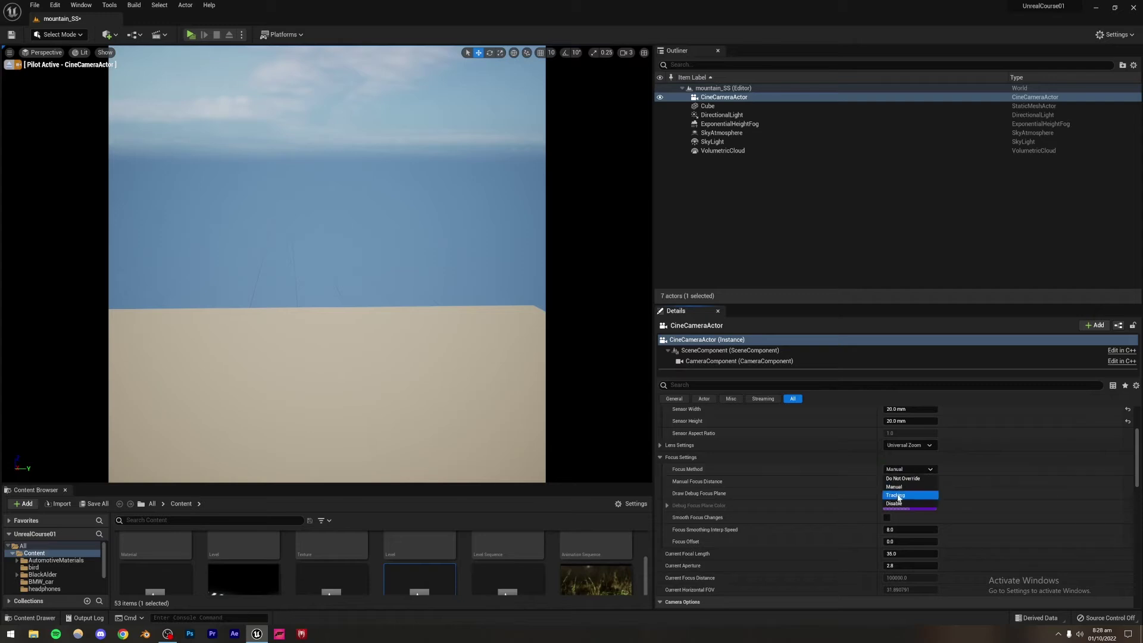
{"action": "left_click", "coordinate": [897, 504]}
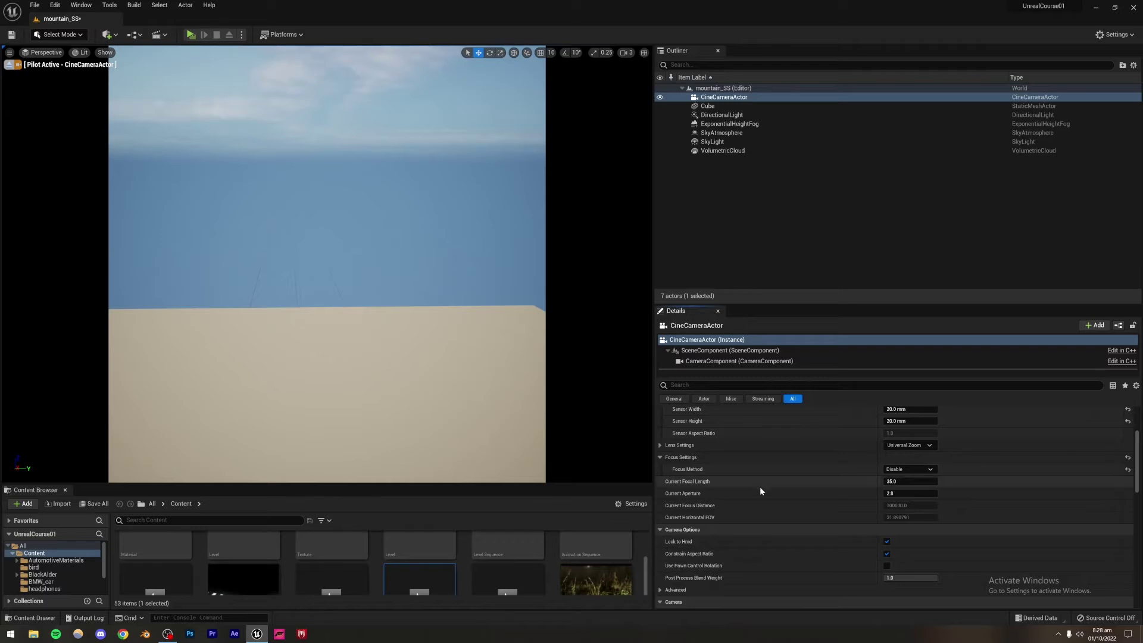
{"action": "scroll", "coordinate": [759, 487], "scroll_direction": "down", "scroll_amount": 2}
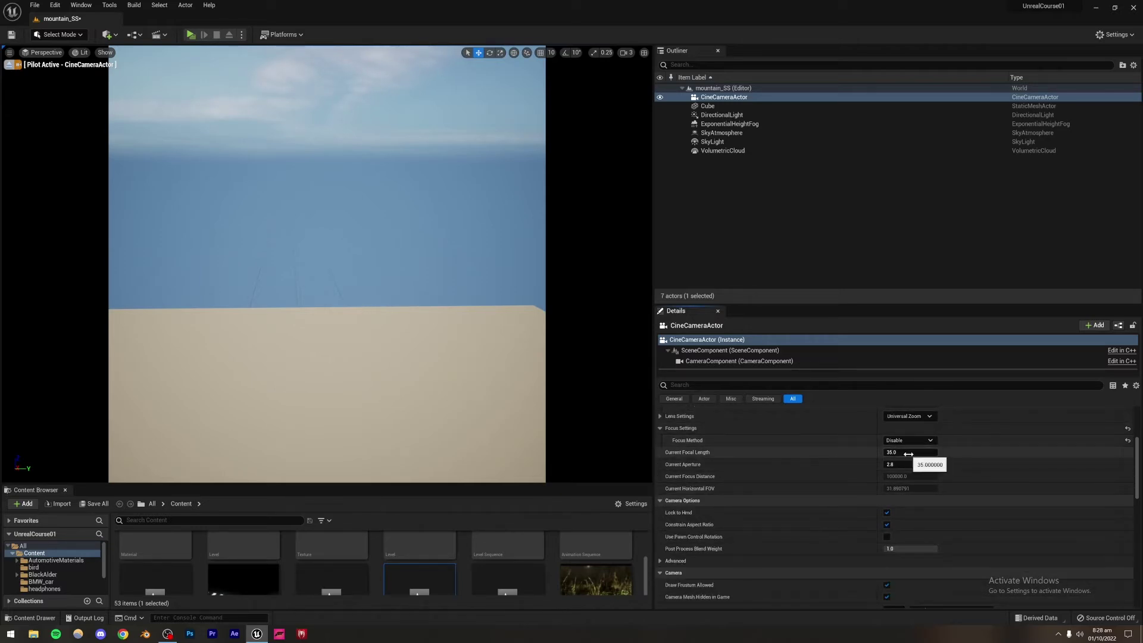
{"action": "key", "text": "Return"}
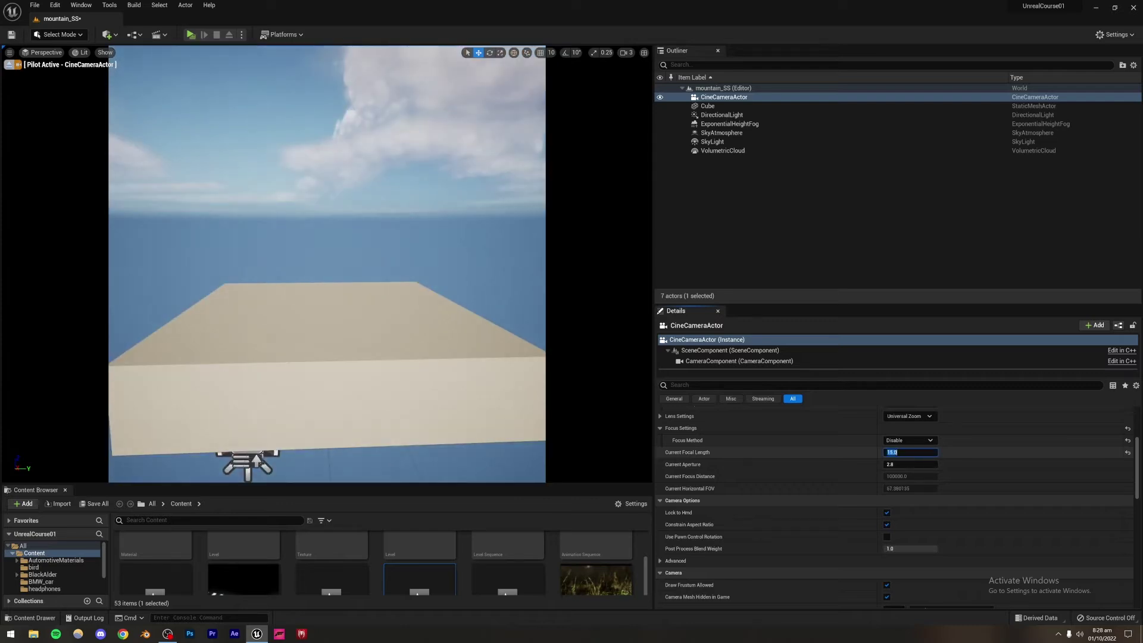
Step: Reframe the piloted camera so the slab fills roughly the lower third of the square frame, with its far edge in view
{"action": "mouse_move", "coordinate": [350, 344]}
{"action": "right_mouse_down"}
{"action": "mouse_move", "coordinate": [349, 250]}
{"action": "mouse_move", "coordinate": [356, 279]}
{"action": "mouse_move", "coordinate": [366, 250]}
{"action": "mouse_move", "coordinate": [345, 337]}
{"action": "mouse_move", "coordinate": [352, 292]}
{"action": "mouse_move", "coordinate": [353, 363]}
{"action": "right_mouse_up"}
{"action": "key", "text": "q"}
{"action": "key", "text": "e"}
{"action": "key", "text": "q"}
{"action": "key", "text": "e"}
{"action": "key", "text": "q"}
{"action": "key", "text": "e"}
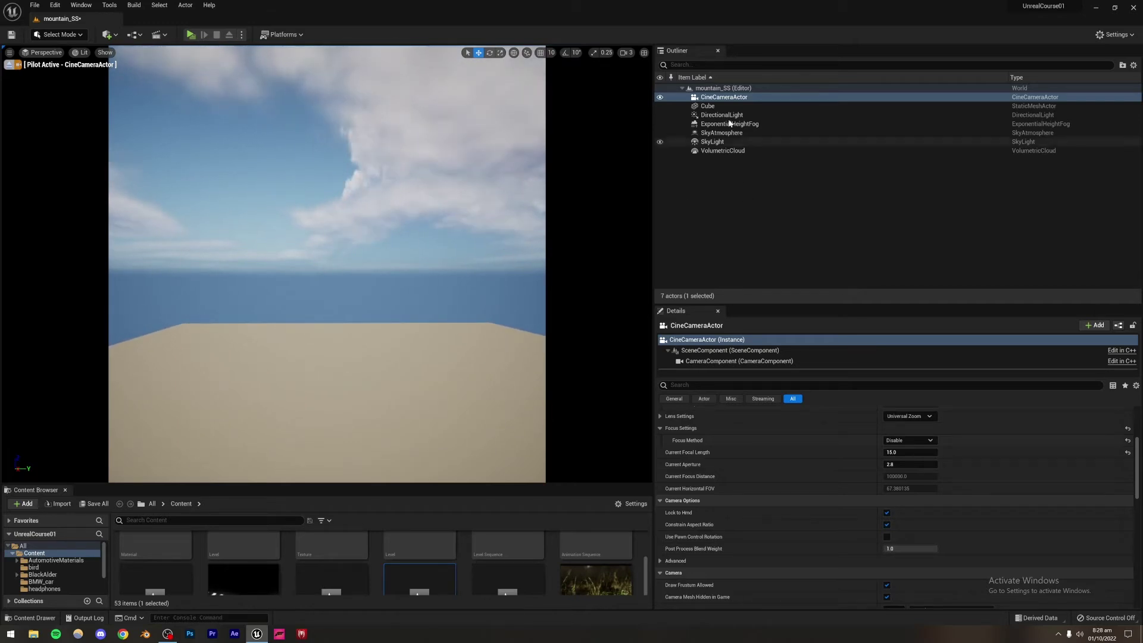
Step: Stop piloting the cine camera, back the view away until camera and slab are both visible, and clear the selection
{"action": "right_click", "coordinate": [717, 99]}
{"action": "left_click", "coordinate": [748, 174]}
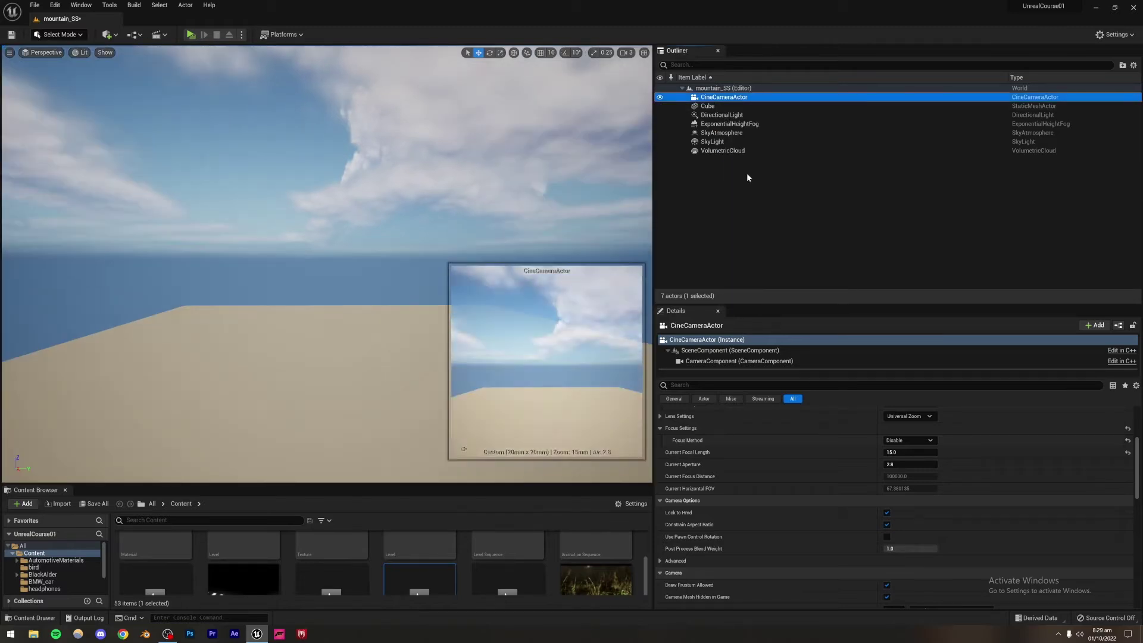
{"action": "key", "text": "s"}
{"action": "right_click_drag", "start_coordinate": [334, 361], "coordinate": [335, 409]}
{"action": "right_click_drag", "start_coordinate": [327, 254], "coordinate": [326, 254]}
{"action": "left_click", "coordinate": [727, 217]}
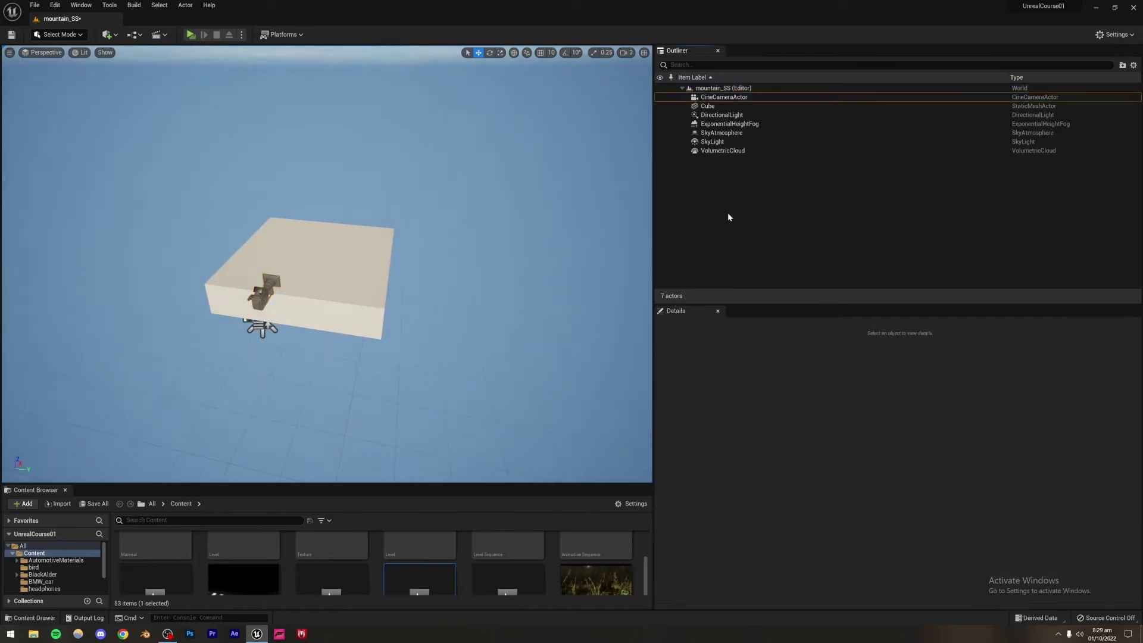
Step: Open Viewport 2 and dock it alongside the Outliner
{"action": "left_click", "coordinate": [81, 4]}
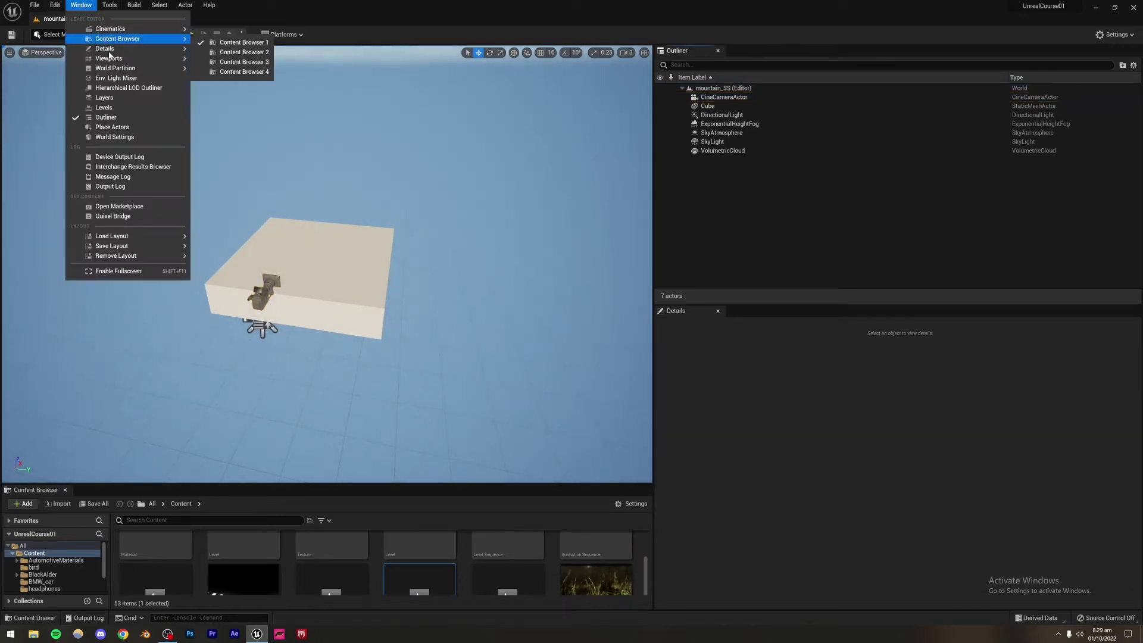
{"action": "mouse_move", "coordinate": [110, 59]}
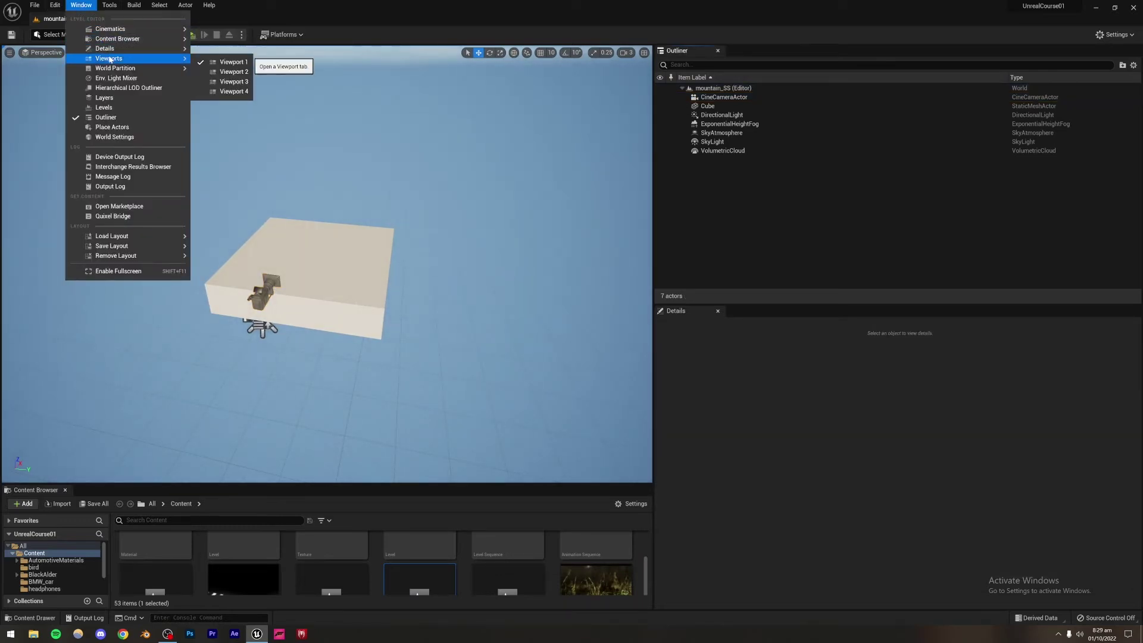
{"action": "left_click", "coordinate": [232, 72]}
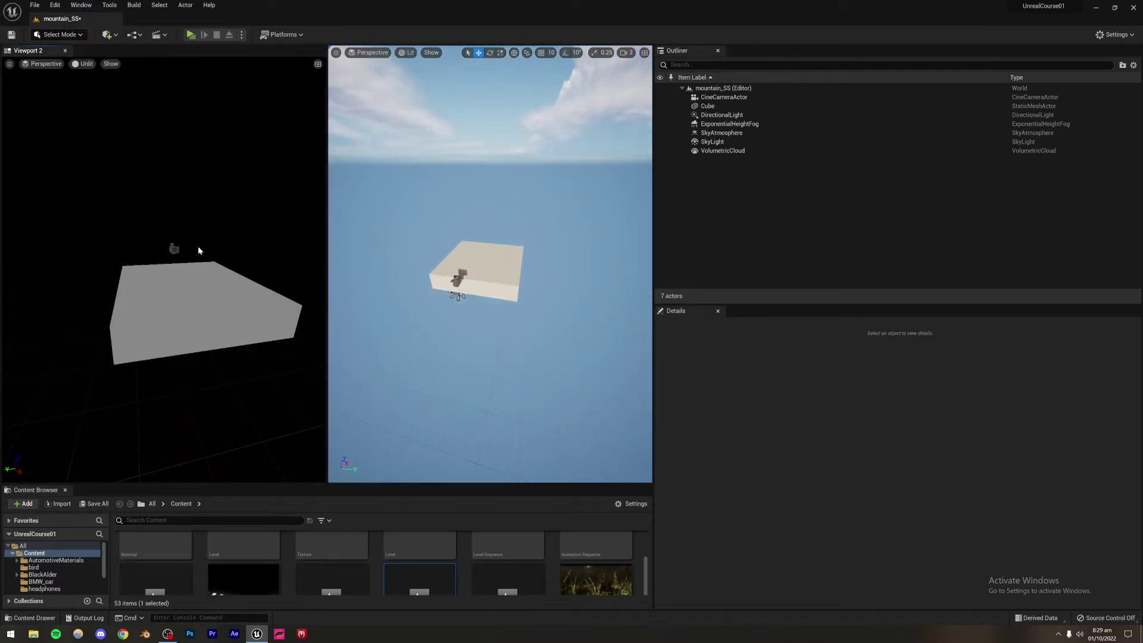
{"action": "left_click_drag", "start_coordinate": [28, 51], "coordinate": [747, 62]}
{"action": "left_click", "coordinate": [702, 52]}
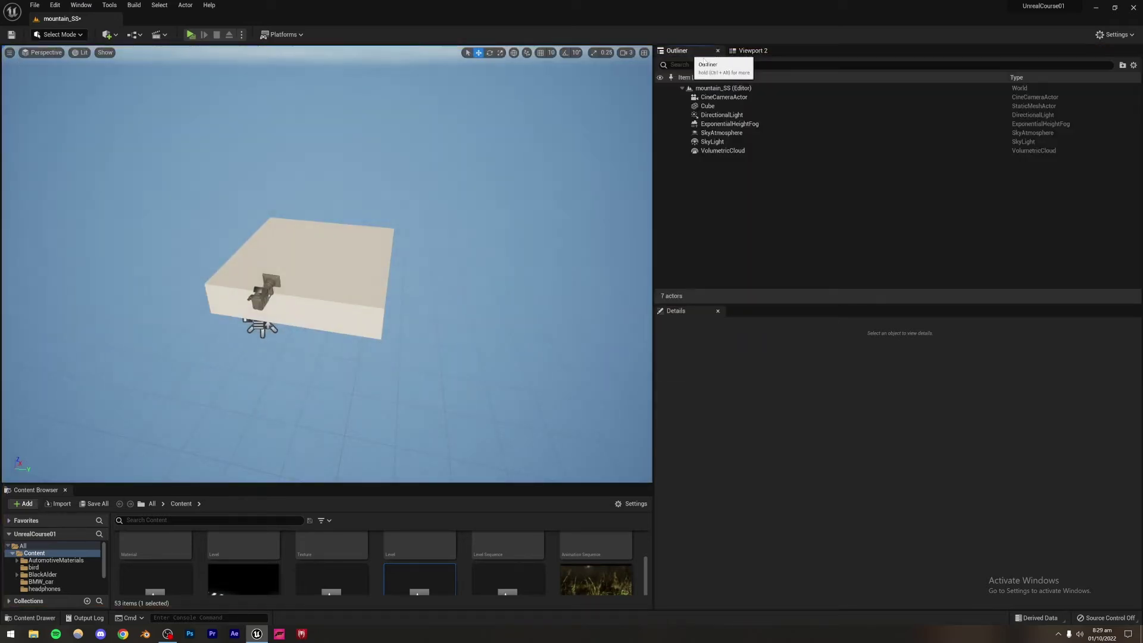
Step: Show the CineCameraActor's view in Viewport 2 and set its view mode to Lit
{"action": "left_click", "coordinate": [751, 51]}
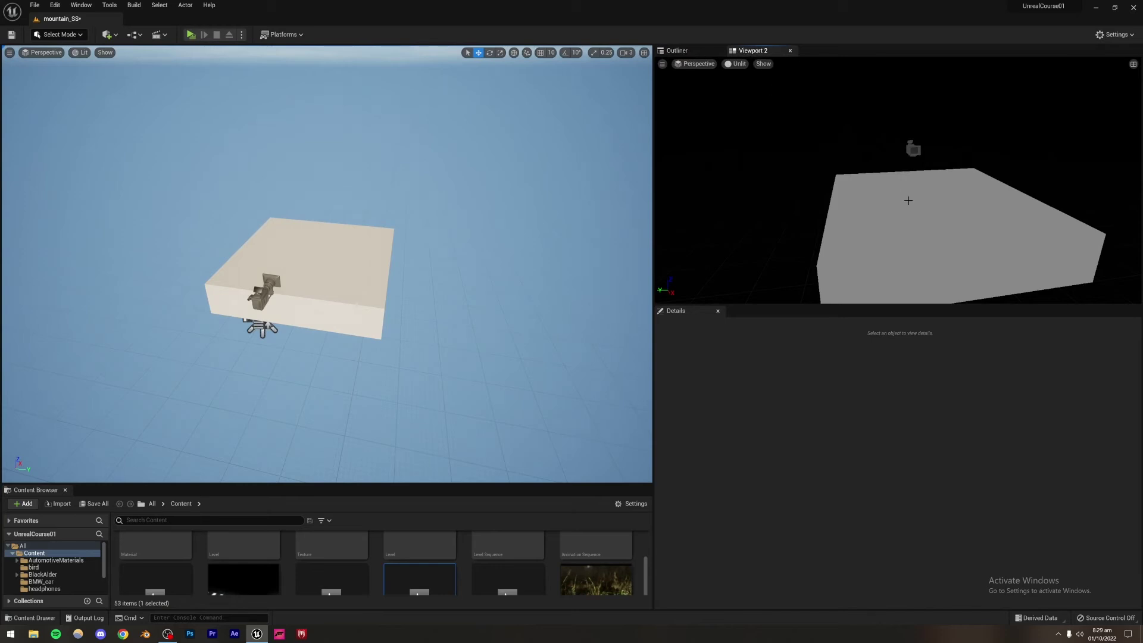
{"action": "left_click", "coordinate": [698, 64]}
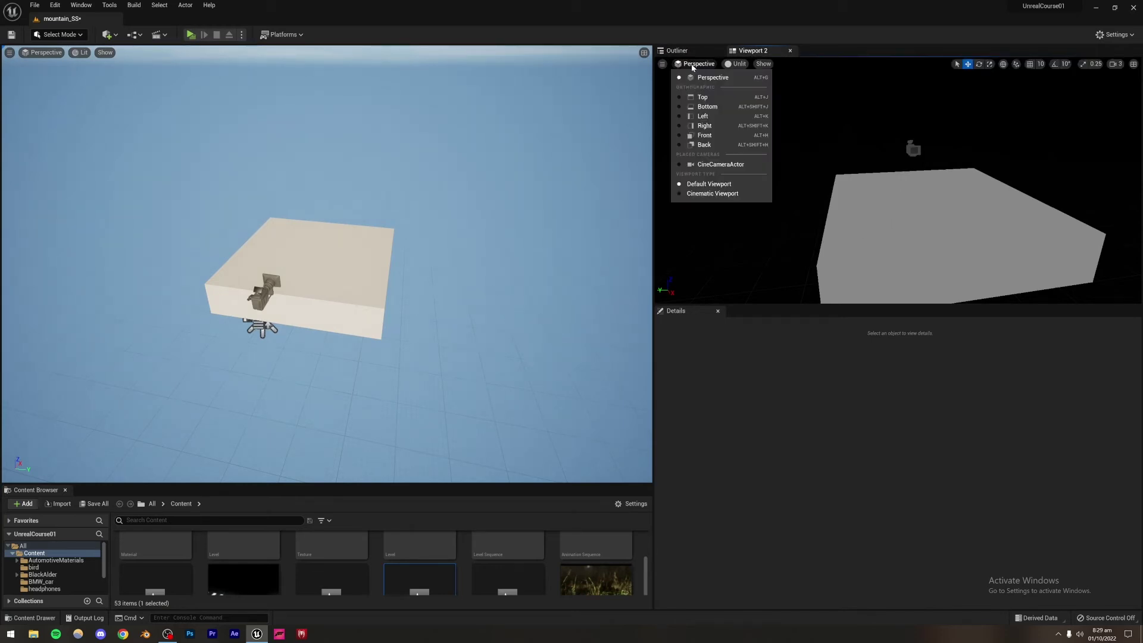
{"action": "left_click", "coordinate": [702, 165]}
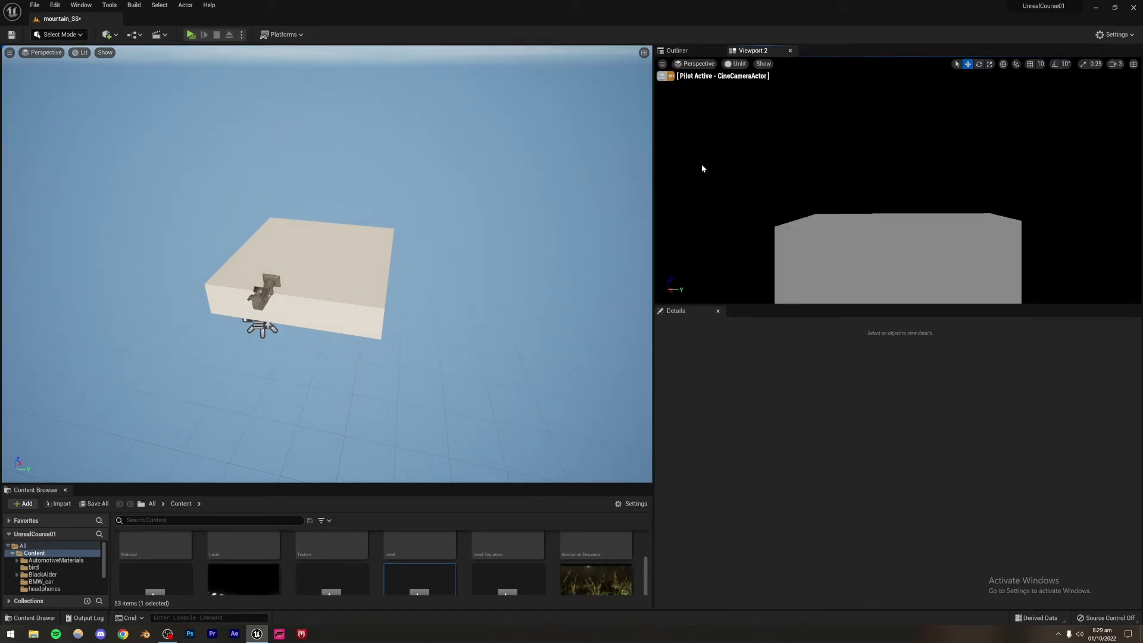
{"action": "left_click", "coordinate": [736, 64]}
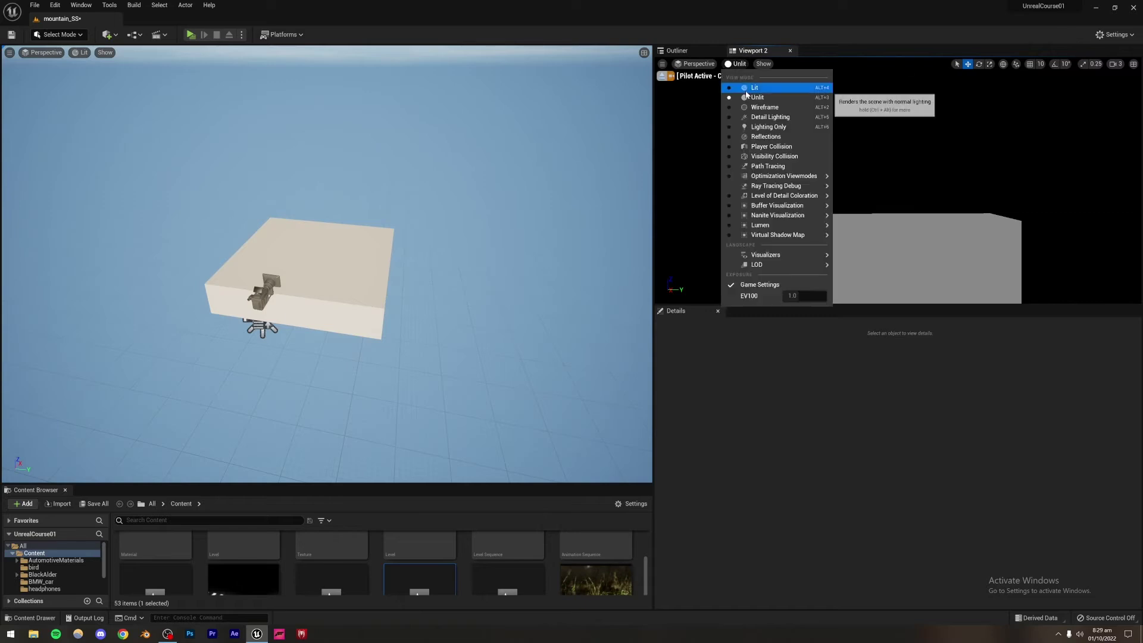
{"action": "left_click", "coordinate": [768, 90]}
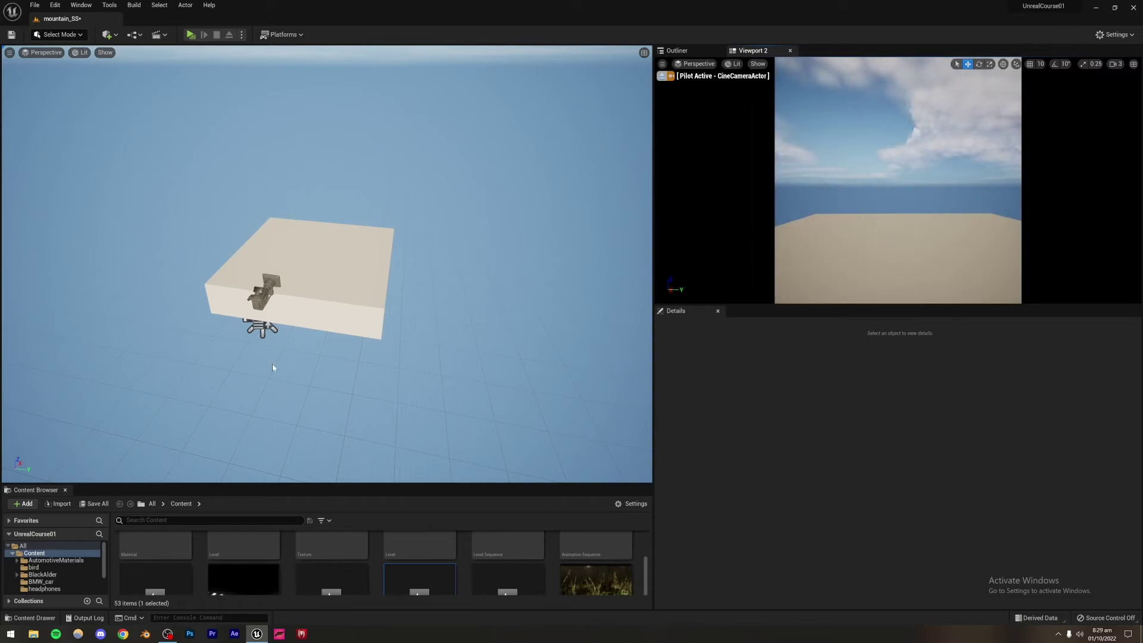
Step: Enlarge the cube in X and Y so the slab spans the full width of the camera frame
{"action": "right_click_drag", "start_coordinate": [272, 368], "coordinate": [186, 311]}
{"action": "key", "text": "w"}
{"action": "key", "text": "a"}
{"action": "key", "text": "d"}
{"action": "key", "text": "e"}
{"action": "key", "text": "d"}
{"action": "left_click", "coordinate": [352, 284]}
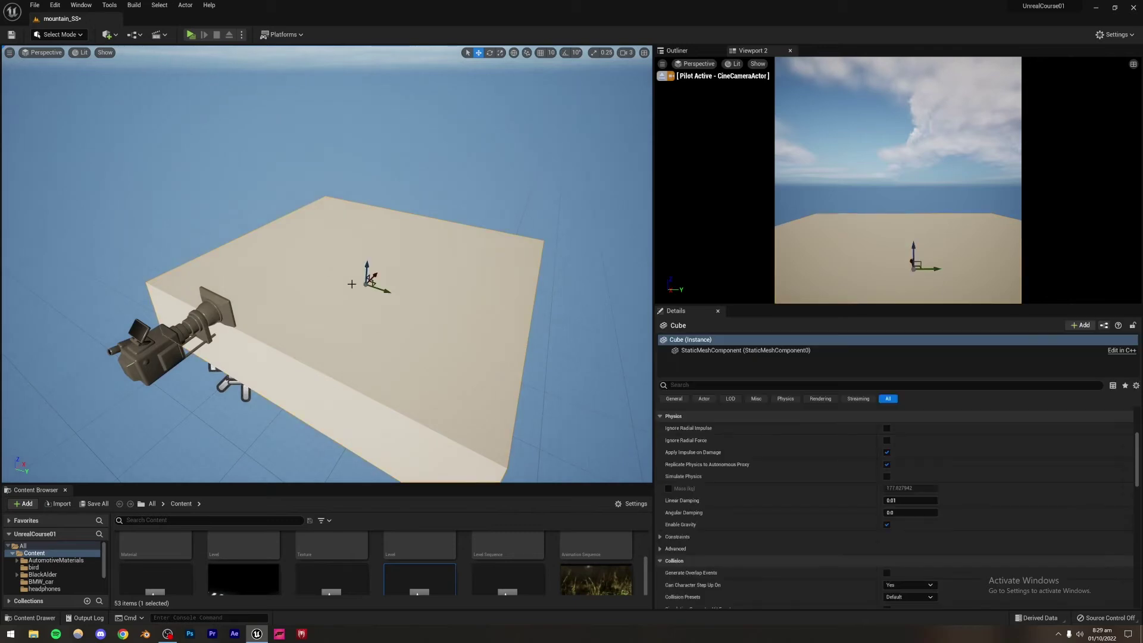
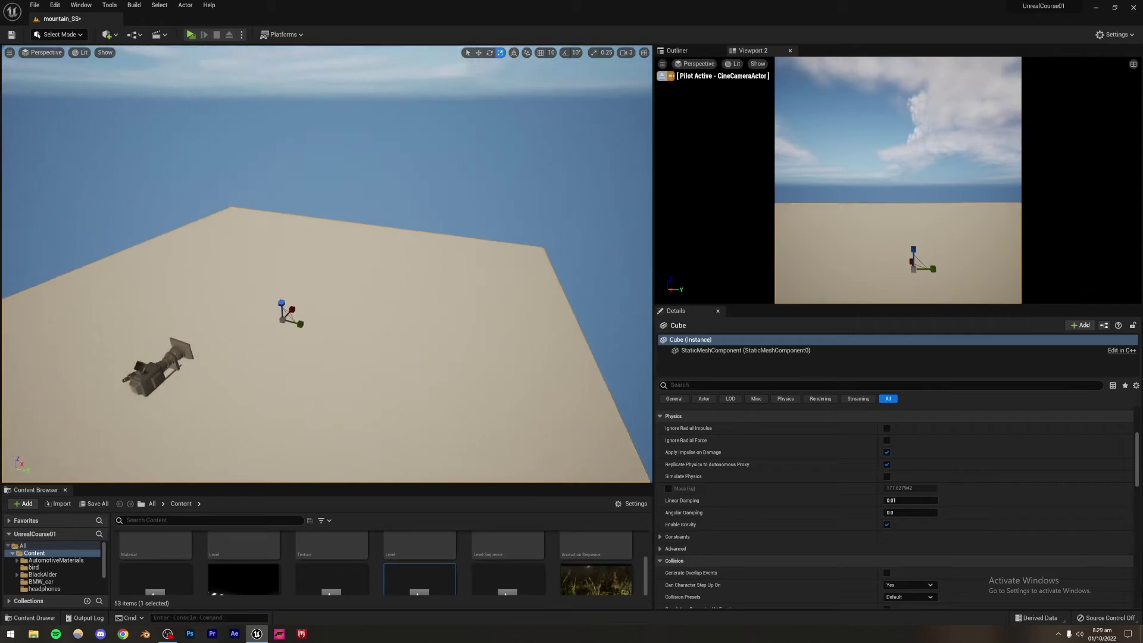
{"action": "left_click", "coordinate": [384, 192]}
{"action": "right_click_drag", "start_coordinate": [366, 266], "coordinate": [366, 292]}
{"action": "key", "text": "s"}
{"action": "left_click", "coordinate": [367, 266]}
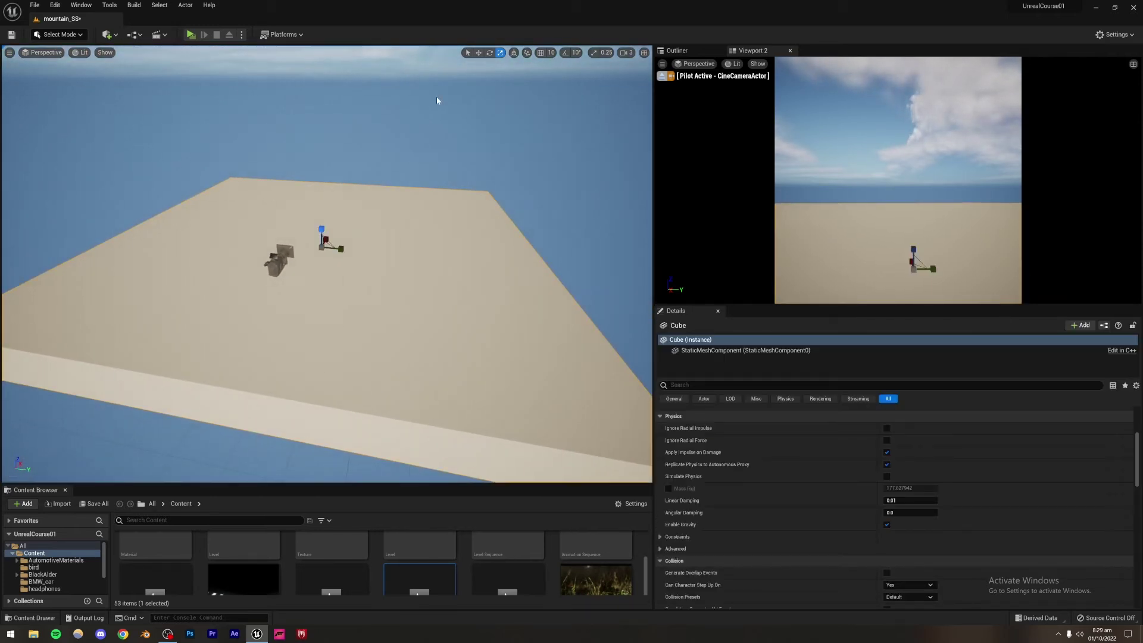
Step: Duplicate the slab upward, rotate the copy to a steep angle and place it as a wall along the slab's left side
{"action": "left_click", "coordinate": [479, 52]}
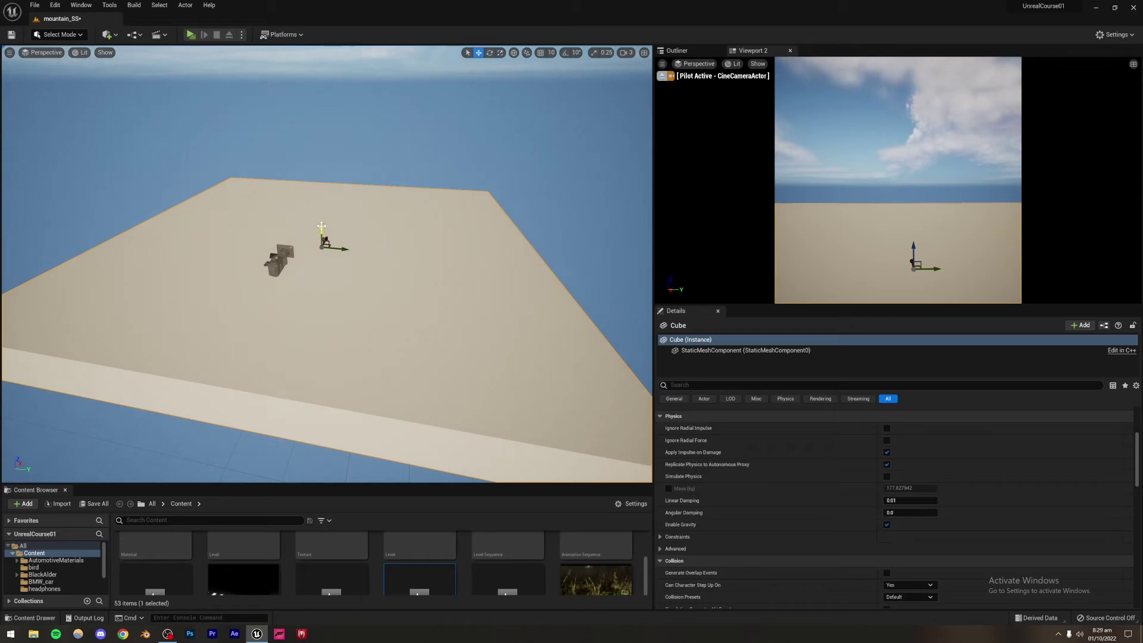
{"action": "left_click_drag", "start_coordinate": [322, 226], "coordinate": [322, 183], "text": "alt"}
{"action": "right_click_drag", "start_coordinate": [321, 184], "coordinate": [286, 119]}
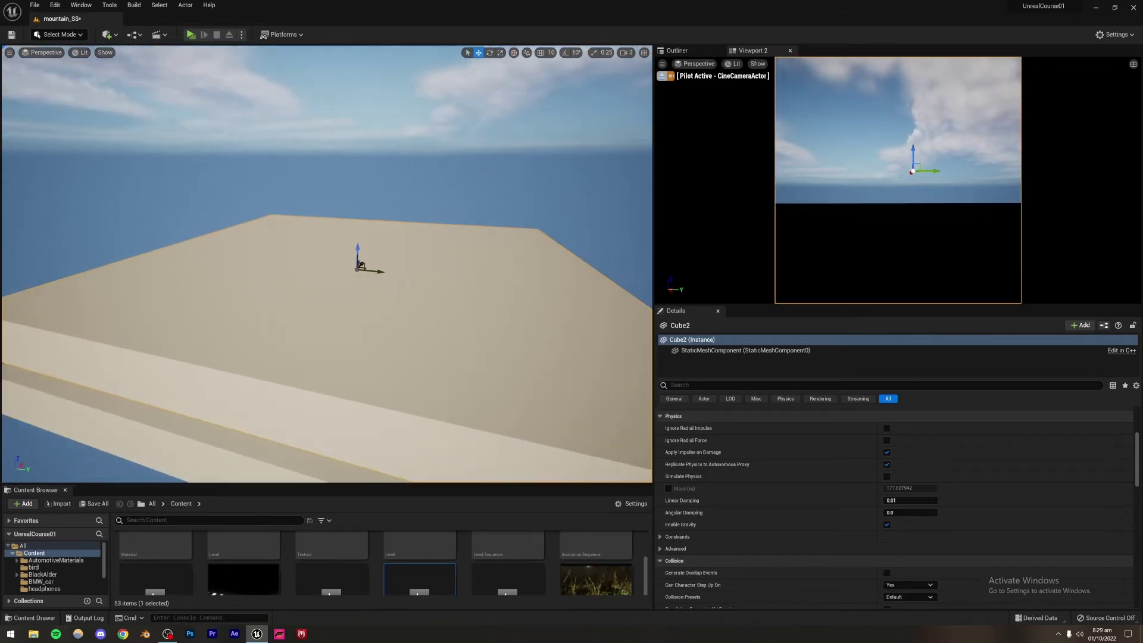
{"action": "left_click", "coordinate": [489, 52]}
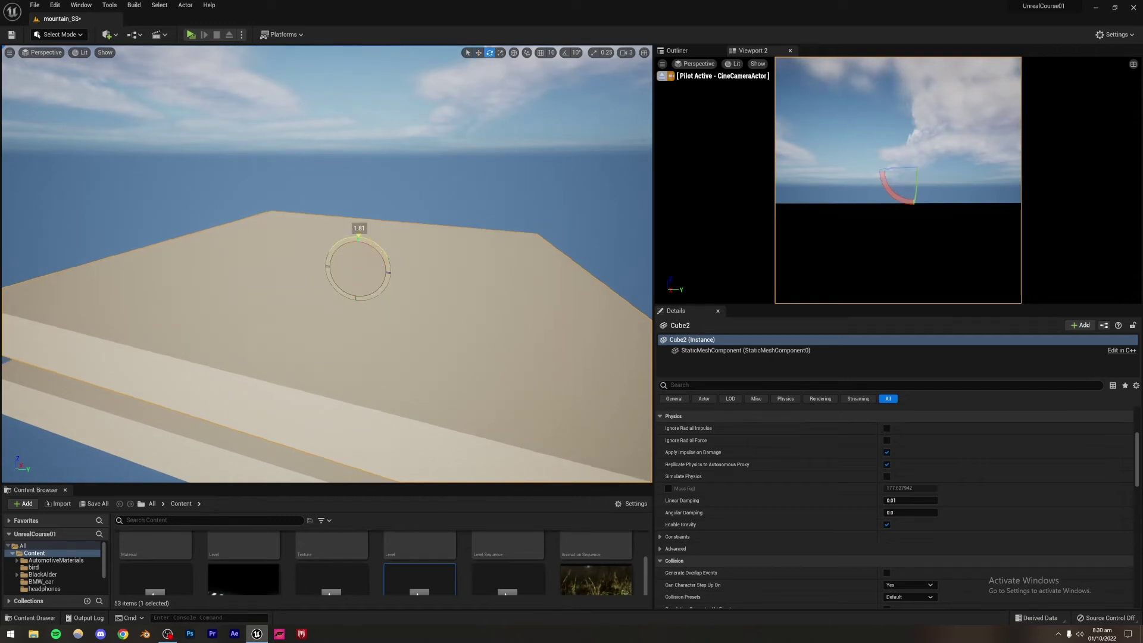
{"action": "left_click_drag", "start_coordinate": [358, 237], "coordinate": [288, 260]}
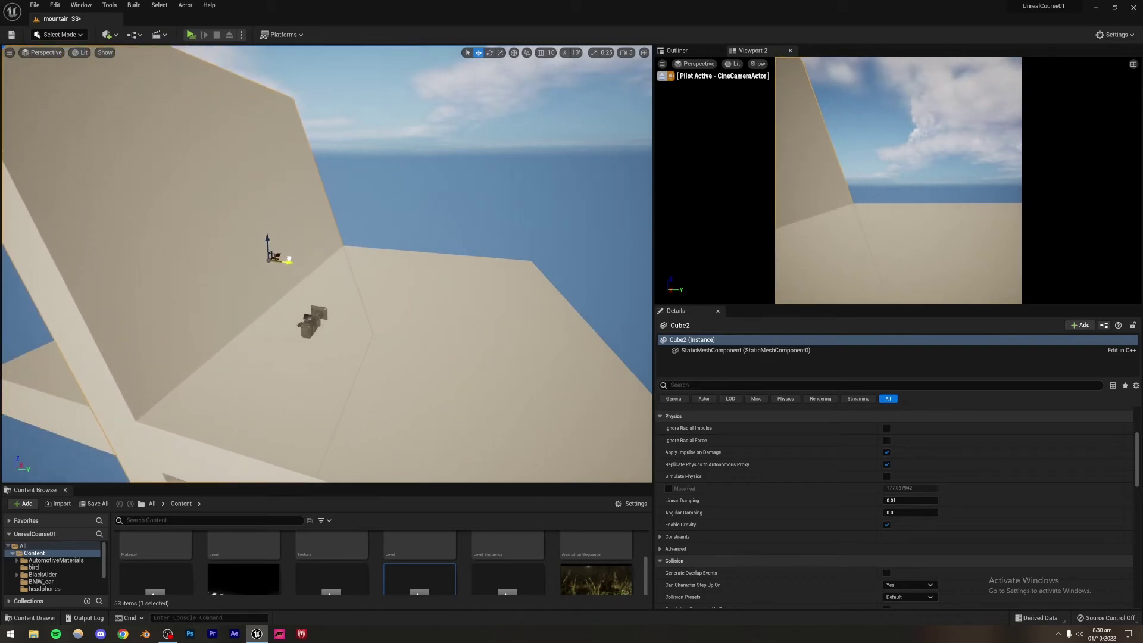
{"action": "left_click", "coordinate": [376, 239]}
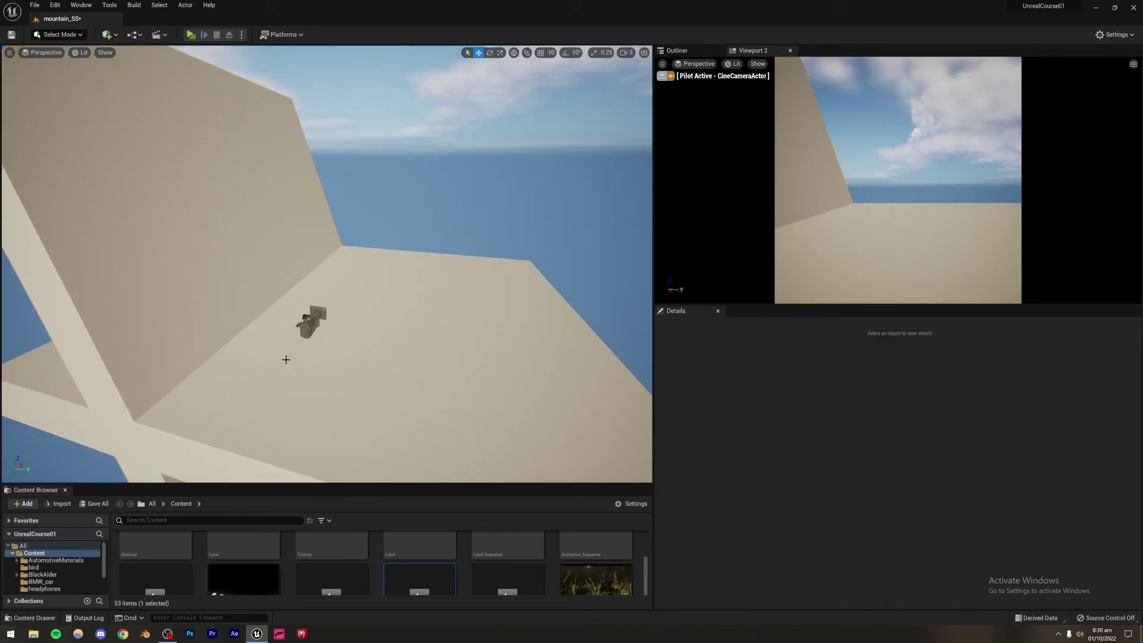
Step: Open the finished mountain level from the Content folder, saving the changes to mountain_SS
{"action": "scroll", "coordinate": [295, 548], "scroll_direction": "up", "scroll_amount": 5}
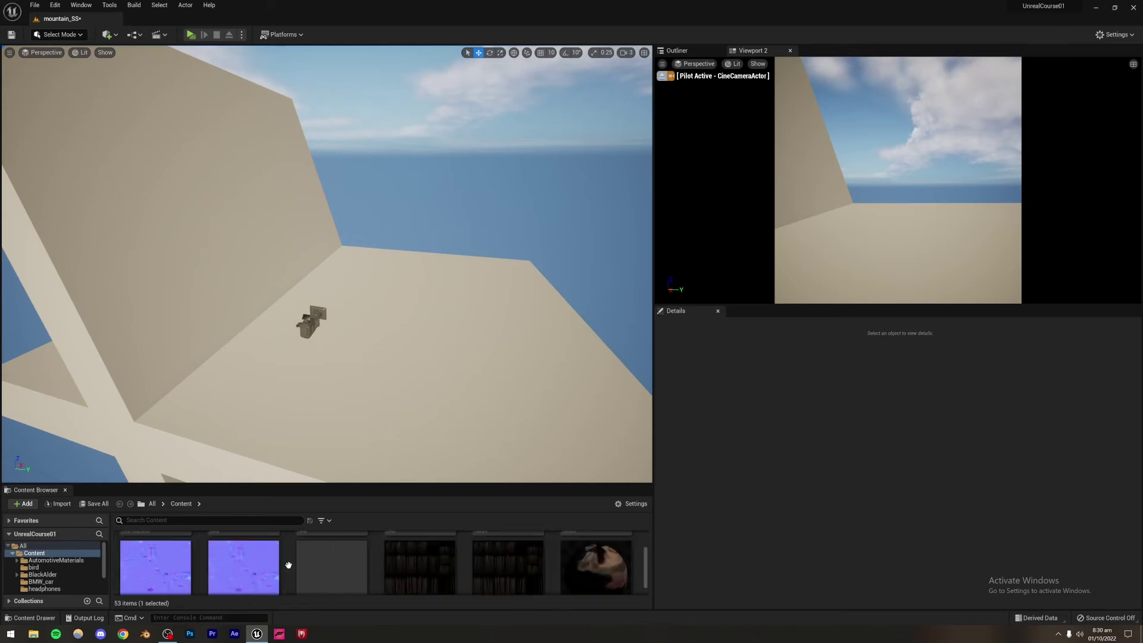
{"action": "scroll", "coordinate": [288, 565], "scroll_direction": "up", "scroll_amount": 6}
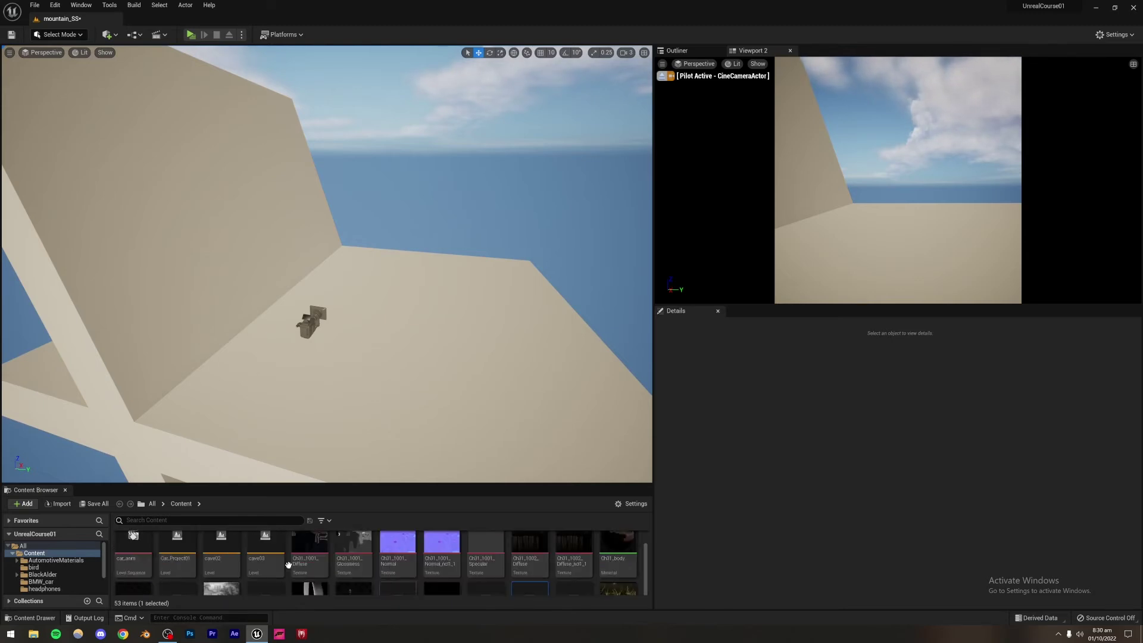
{"action": "scroll", "coordinate": [291, 564], "scroll_direction": "down", "scroll_amount": 8}
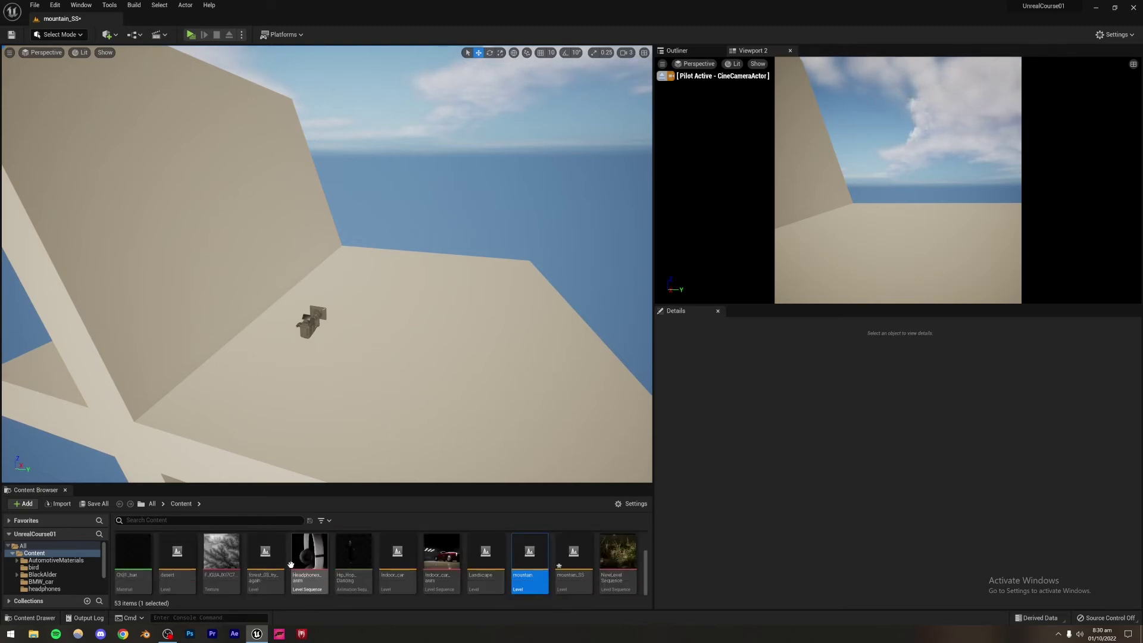
{"action": "scroll", "coordinate": [291, 563], "scroll_direction": "up", "scroll_amount": 1}
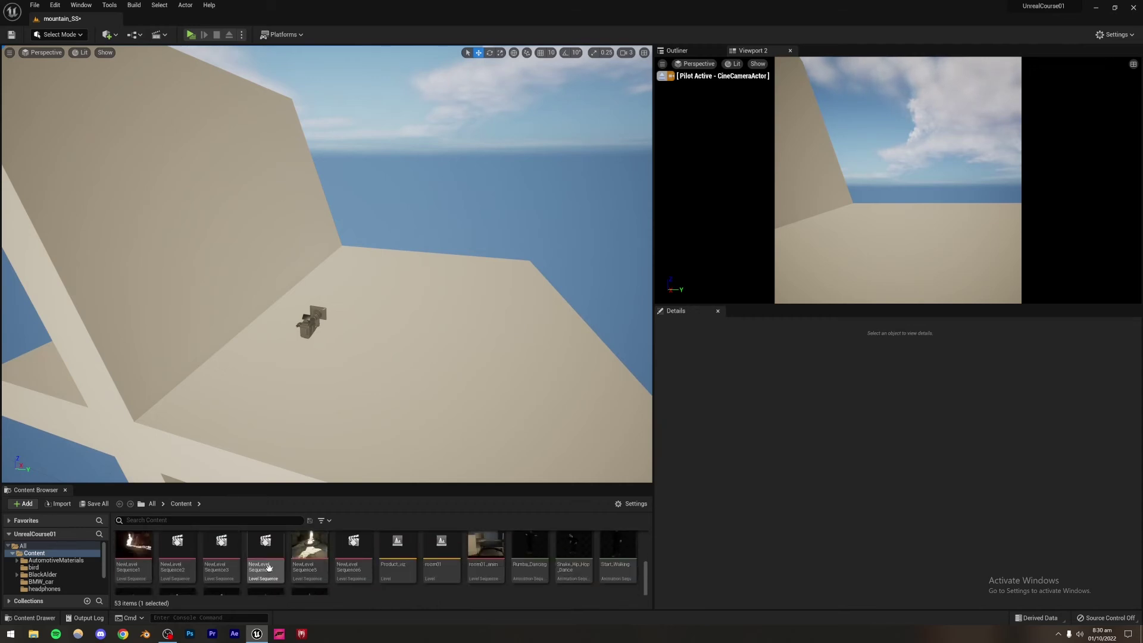
{"action": "scroll", "coordinate": [394, 566], "scroll_direction": "up", "scroll_amount": 2}
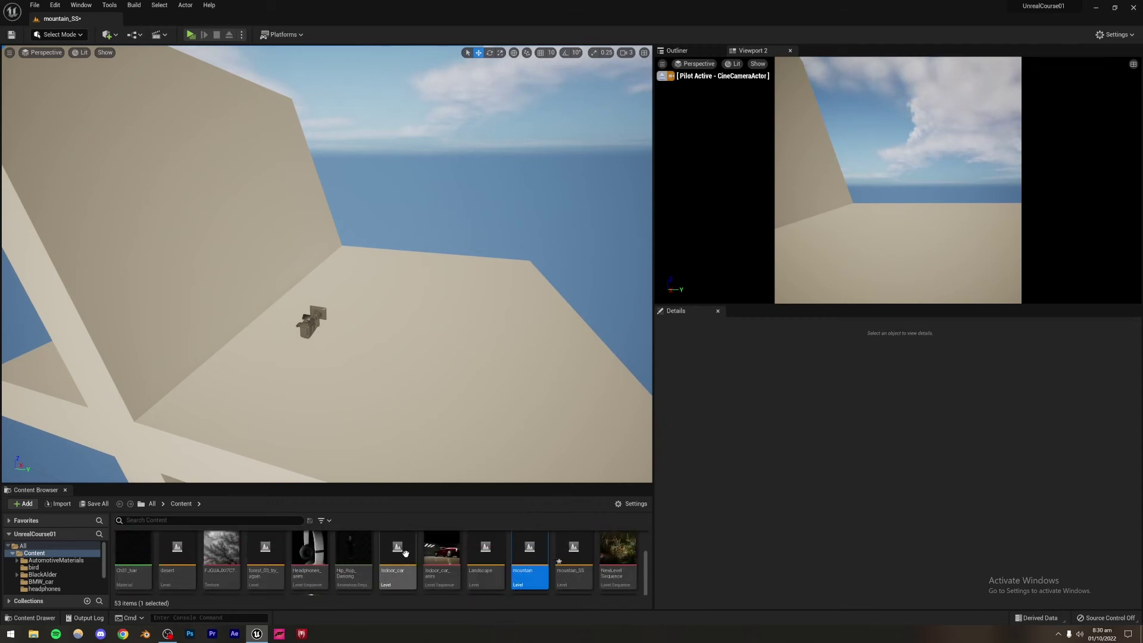
{"action": "double_click", "coordinate": [526, 556]}
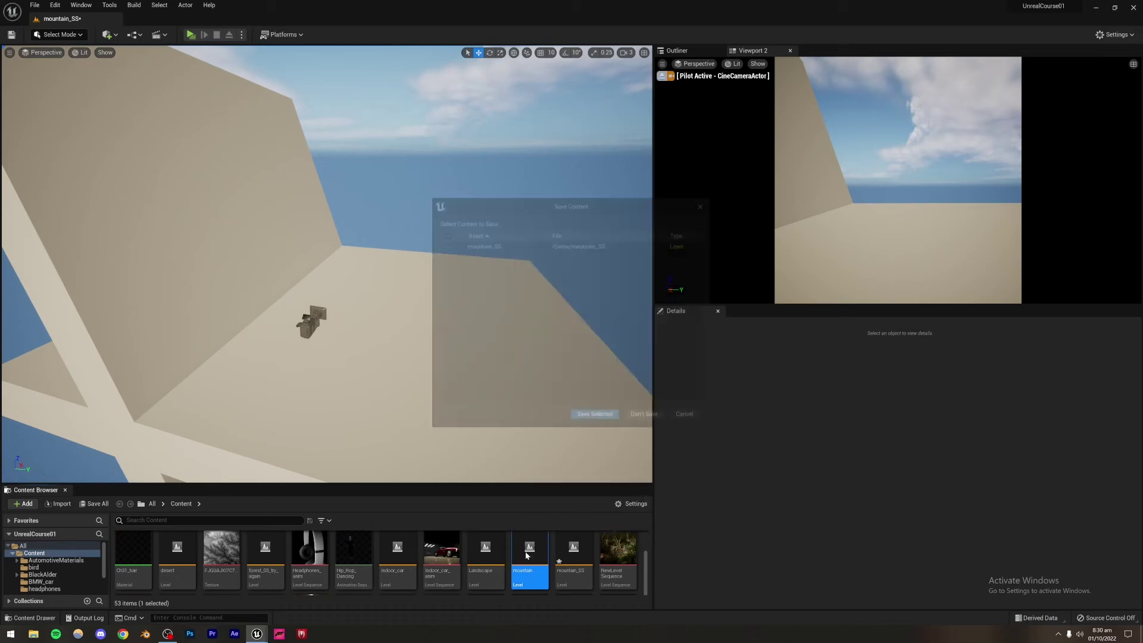
{"action": "left_click", "coordinate": [594, 418]}
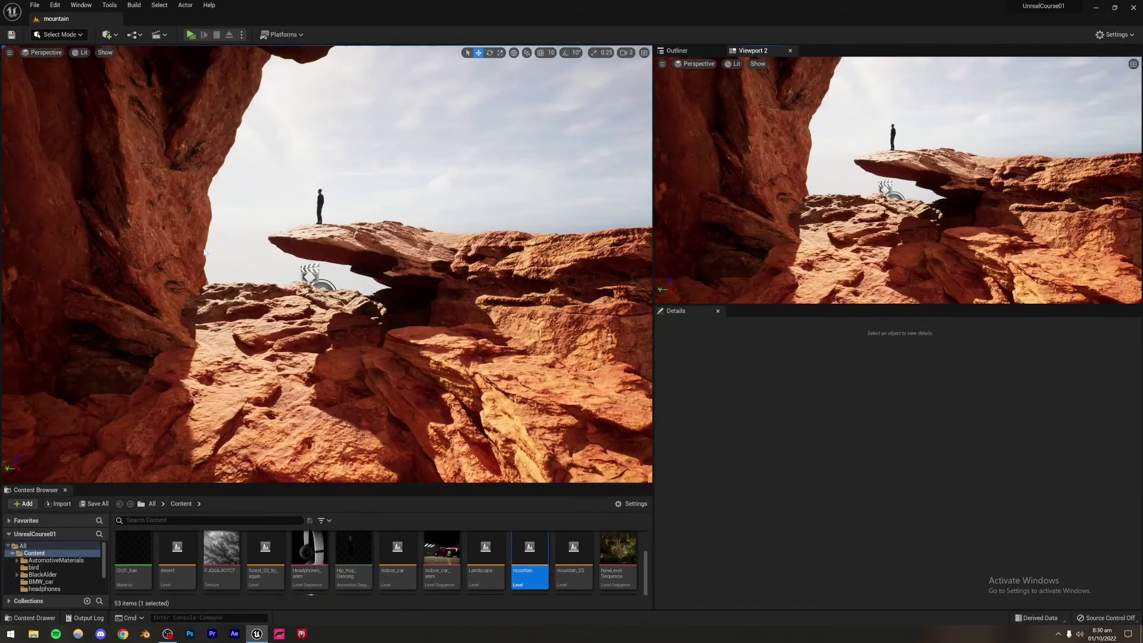
Step: Hide all the sandstone rocks in the mountain level and examine the blockout cubes forming the left wall and overhang
{"action": "left_click", "coordinate": [677, 51]}
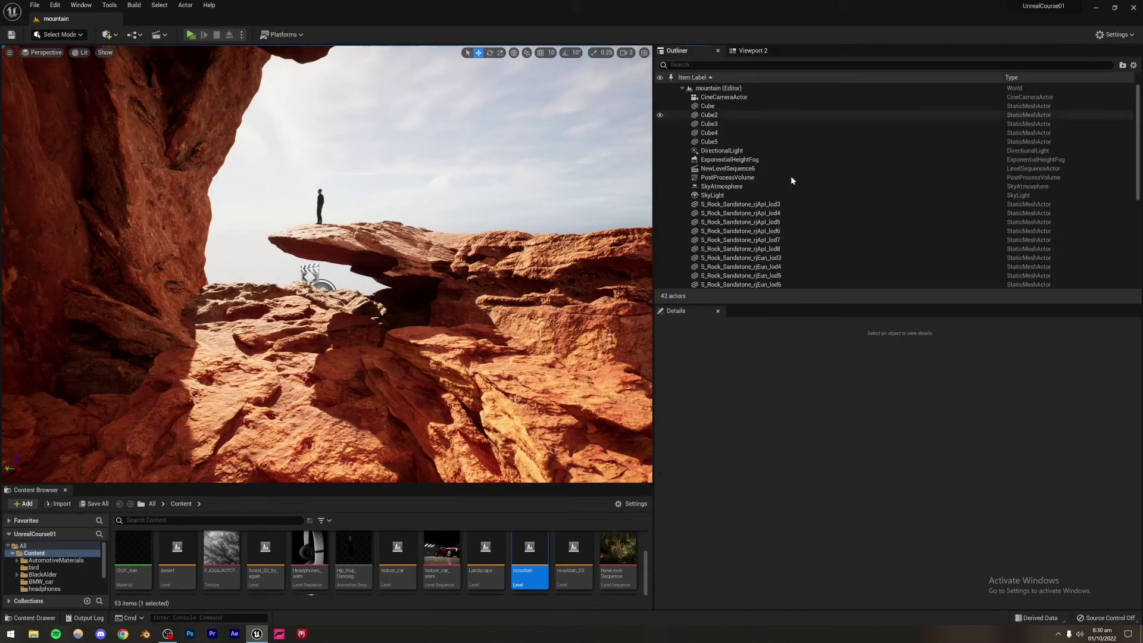
{"action": "left_click", "coordinate": [786, 205]}
{"action": "scroll", "coordinate": [786, 205], "scroll_direction": "down", "scroll_amount": 5}
{"action": "left_click", "coordinate": [727, 268], "text": "shift"}
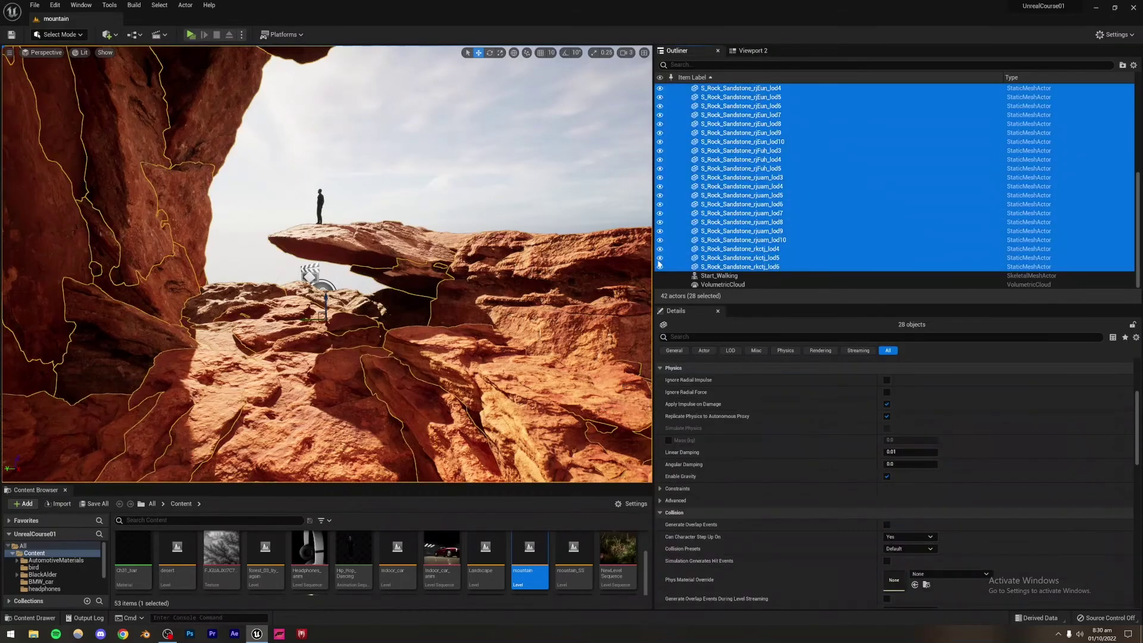
{"action": "key", "text": "h"}
{"action": "middle_click_drag", "start_coordinate": [84, 245], "coordinate": [215, 258]}
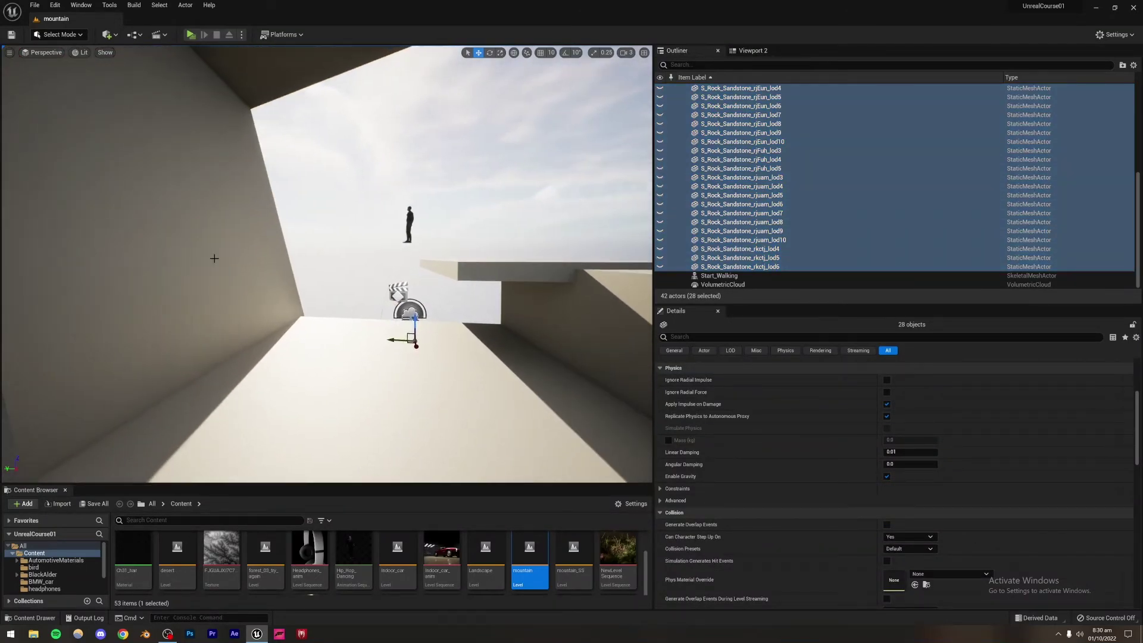
{"action": "left_click", "coordinate": [224, 309]}
{"action": "right_click_drag", "start_coordinate": [224, 309], "coordinate": [229, 219]}
{"action": "left_click", "coordinate": [242, 128]}
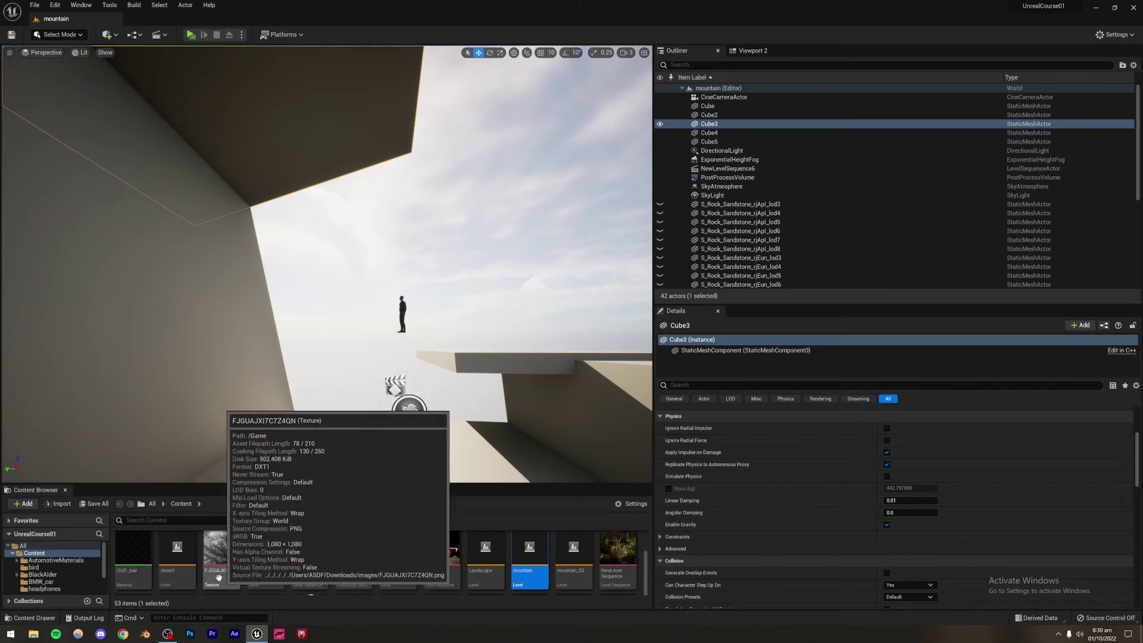
Step: Find the mountain_SS level among the Content assets and reopen it
{"action": "scroll", "coordinate": [378, 559], "scroll_direction": "up", "scroll_amount": 3}
{"action": "scroll", "coordinate": [379, 560], "scroll_direction": "down", "scroll_amount": 1}
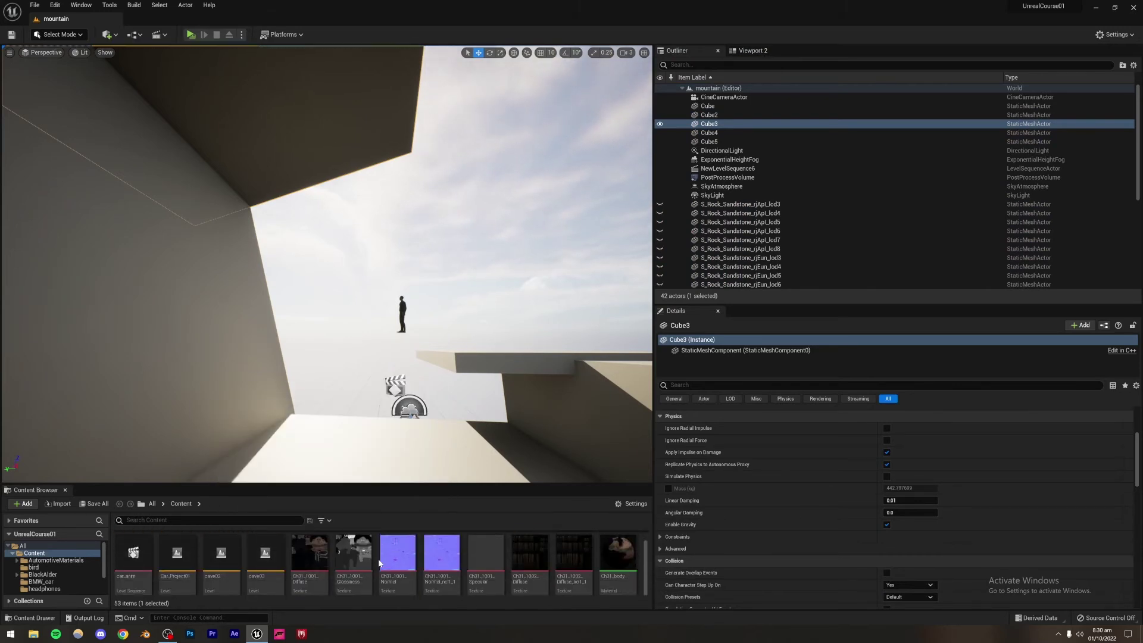
{"action": "scroll", "coordinate": [378, 563], "scroll_direction": "up", "scroll_amount": 1}
{"action": "scroll", "coordinate": [465, 557], "scroll_direction": "down", "scroll_amount": 3}
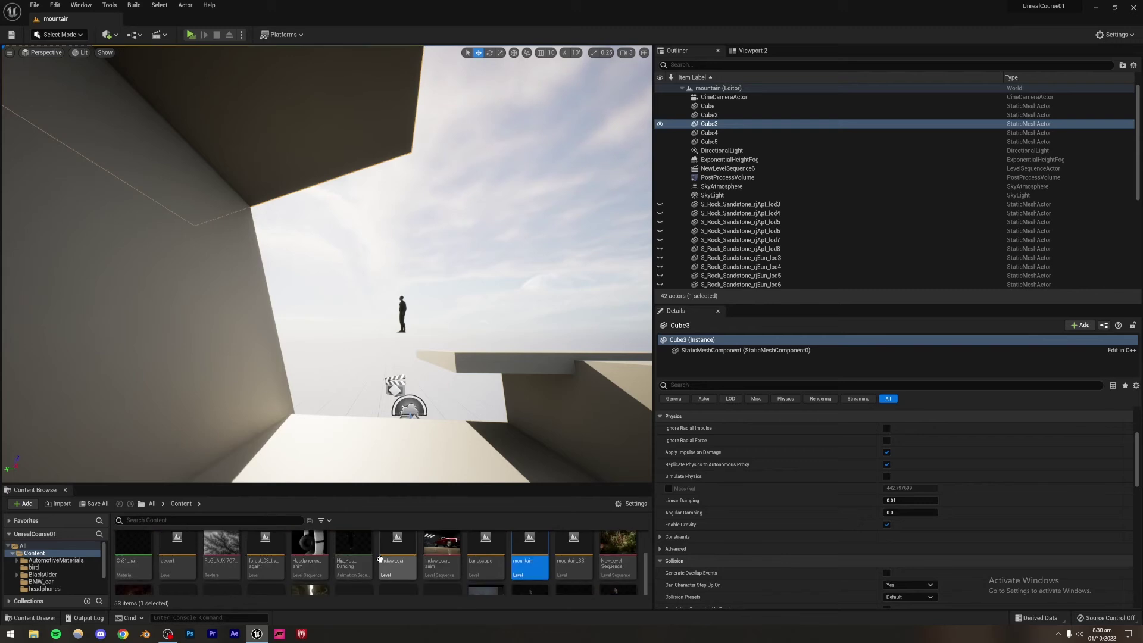
{"action": "double_click", "coordinate": [557, 549]}
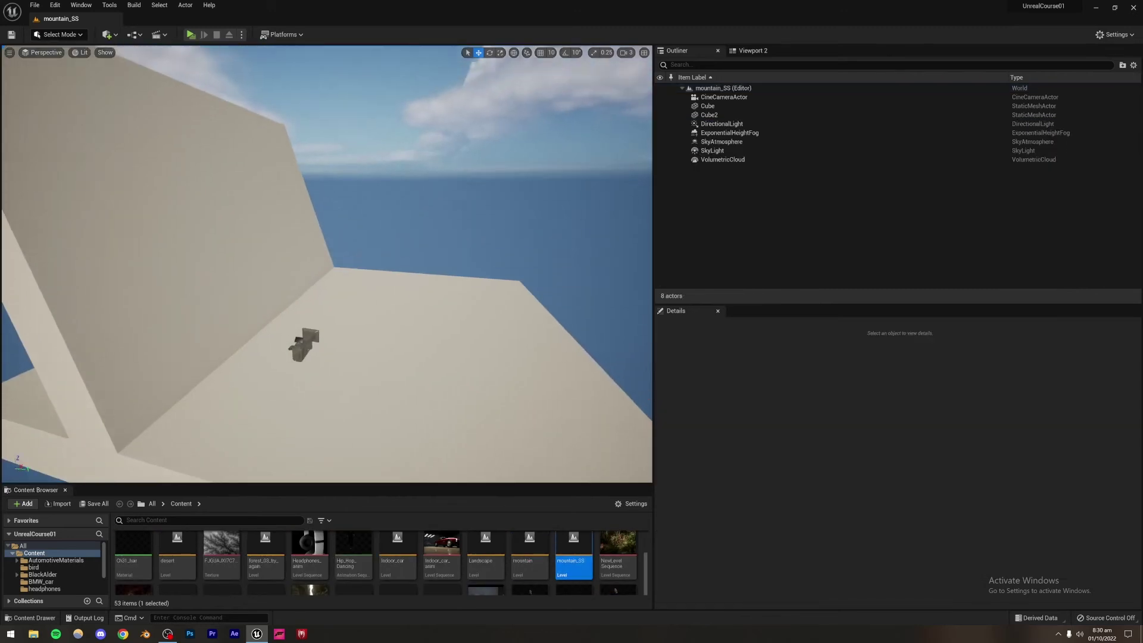
Step: Bring Viewport 2 back up and make it look through the CineCameraActor
{"action": "left_click", "coordinate": [753, 52]}
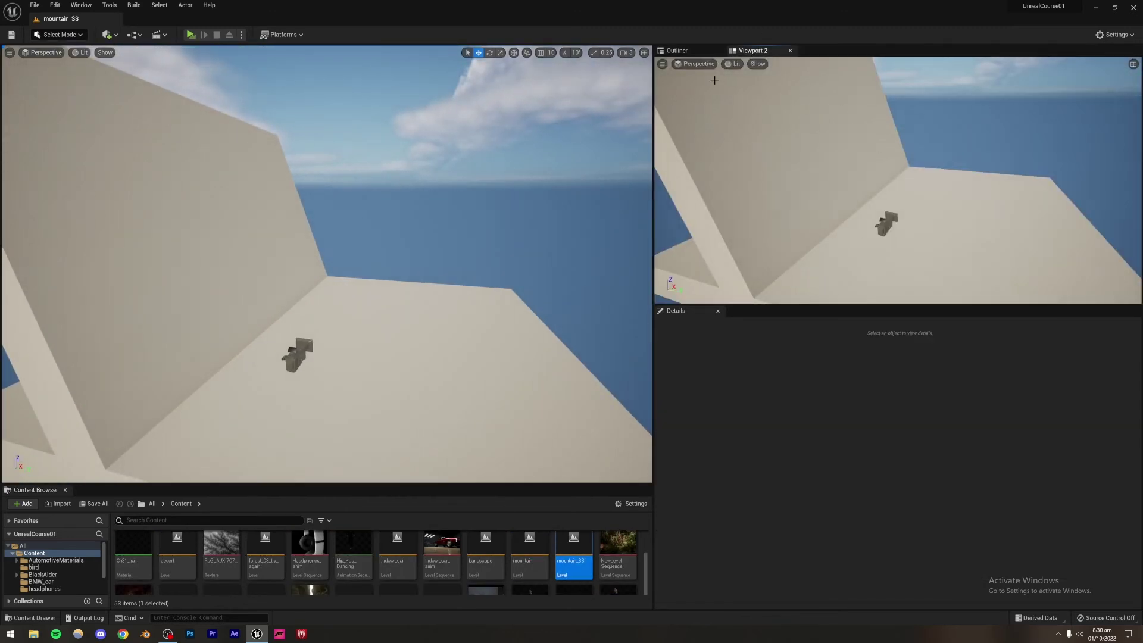
{"action": "left_click", "coordinate": [694, 64]}
{"action": "mouse_move", "coordinate": [723, 186]}
{"action": "left_click", "coordinate": [756, 211]}
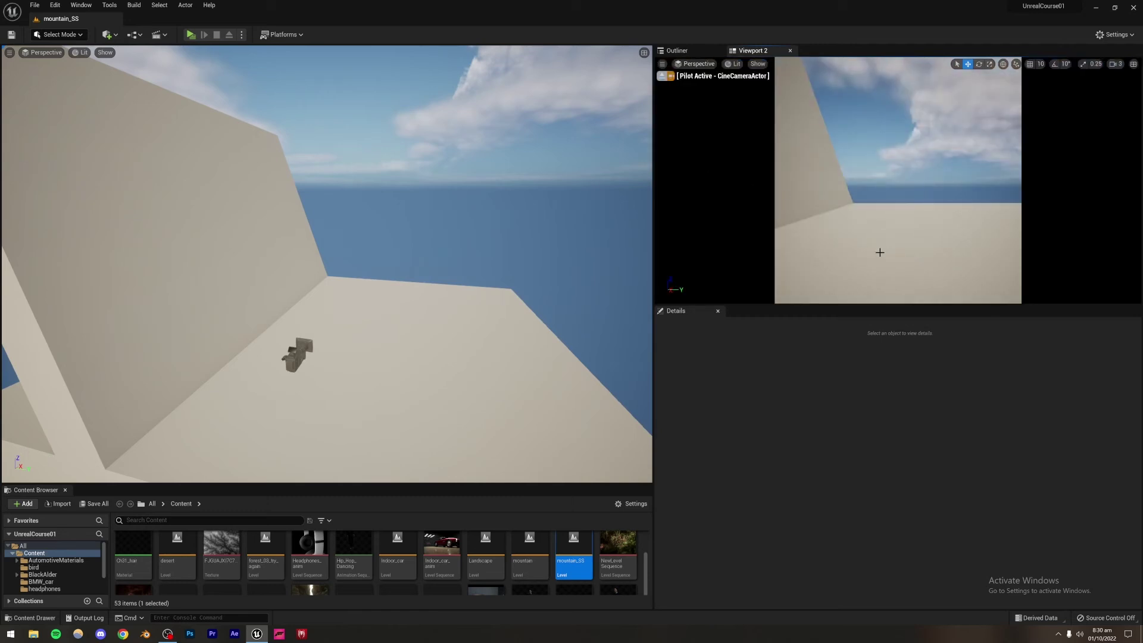
Step: Duplicate the left wall slab upward and rotate the copy to lean inward as an overhang above the camera
{"action": "left_click", "coordinate": [829, 184]}
{"action": "left_click_drag", "start_coordinate": [273, 293], "coordinate": [306, 146]}
{"action": "left_click", "coordinate": [490, 53]}
{"action": "key", "text": "ctrl+z"}
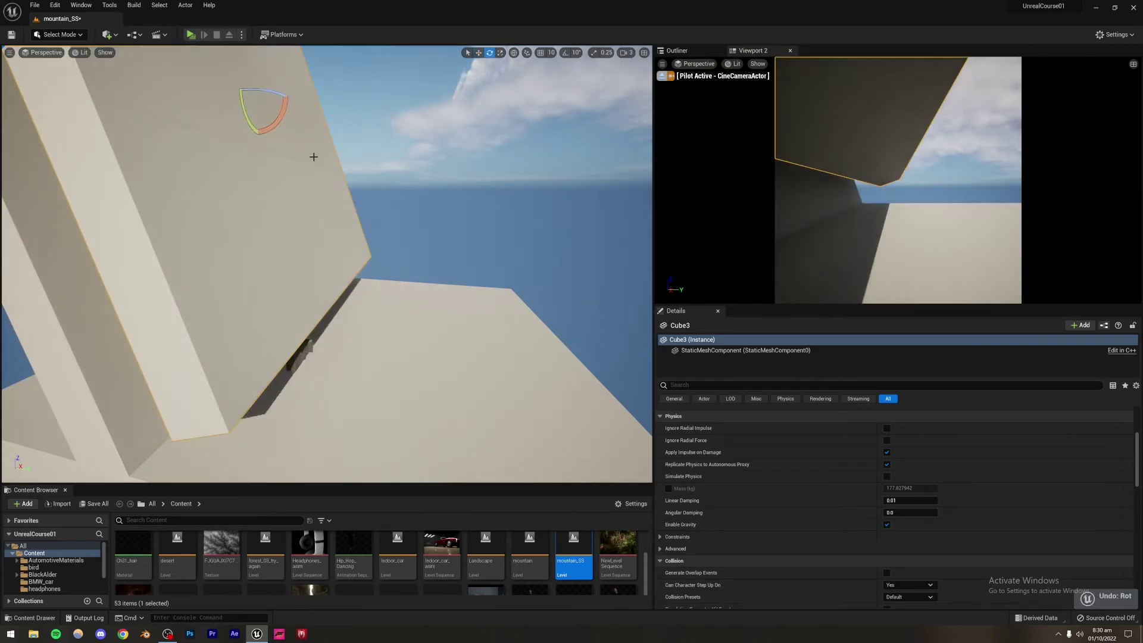
{"action": "right_click_drag", "start_coordinate": [314, 157], "coordinate": [247, 104]}
{"action": "mouse_move", "coordinate": [386, 197]}
{"action": "left_mouse_down"}
{"action": "mouse_move", "coordinate": [393, 166]}
{"action": "mouse_move", "coordinate": [358, 197]}
{"action": "mouse_move", "coordinate": [381, 198]}
{"action": "left_mouse_up"}
{"action": "left_click", "coordinate": [478, 53]}
{"action": "left_click", "coordinate": [549, 205]}
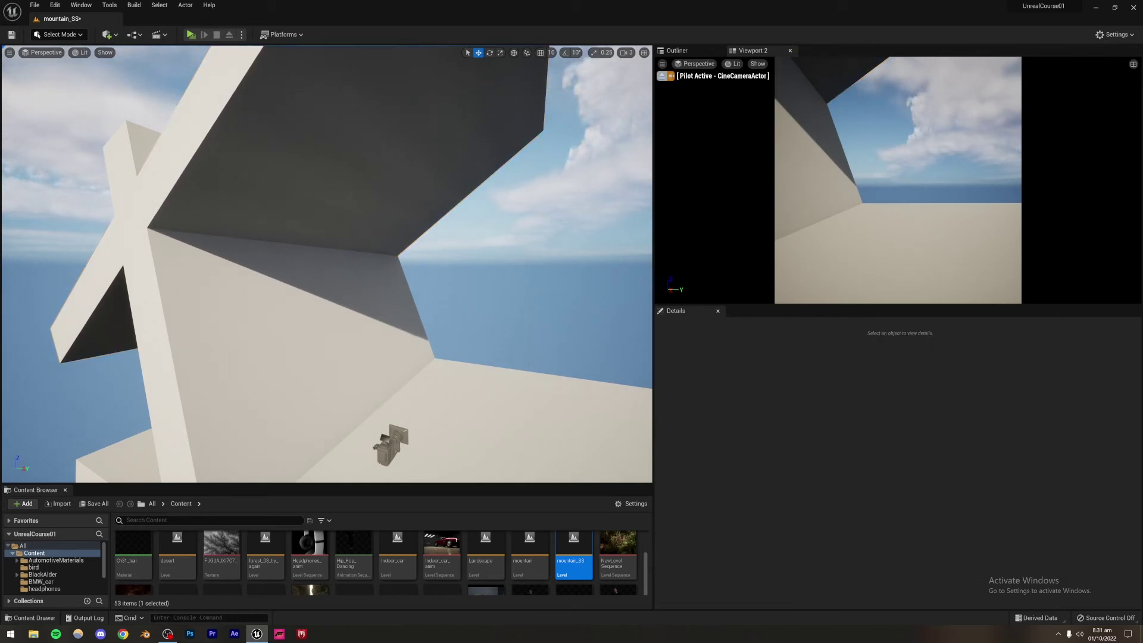
Step: Duplicate the ground slab along Y and raise the copy to form a ledge on the camera's right side
{"action": "right_click_drag", "start_coordinate": [344, 327], "coordinate": [375, 390]}
{"action": "left_click", "coordinate": [318, 328]}
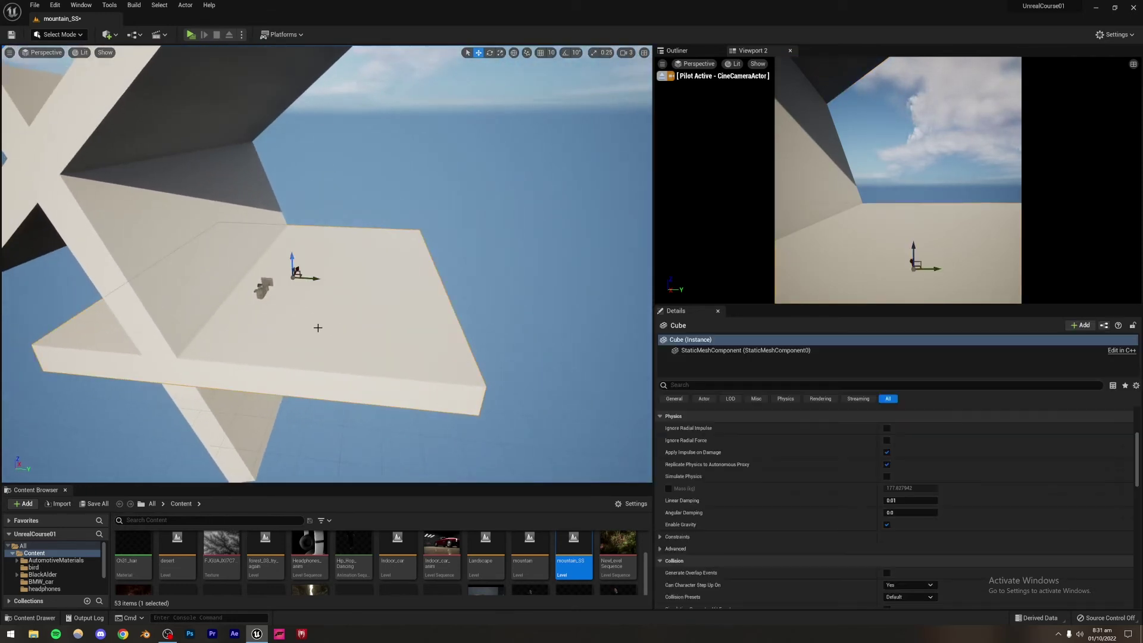
{"action": "left_click_drag", "start_coordinate": [307, 280], "coordinate": [478, 253], "text": "alt"}
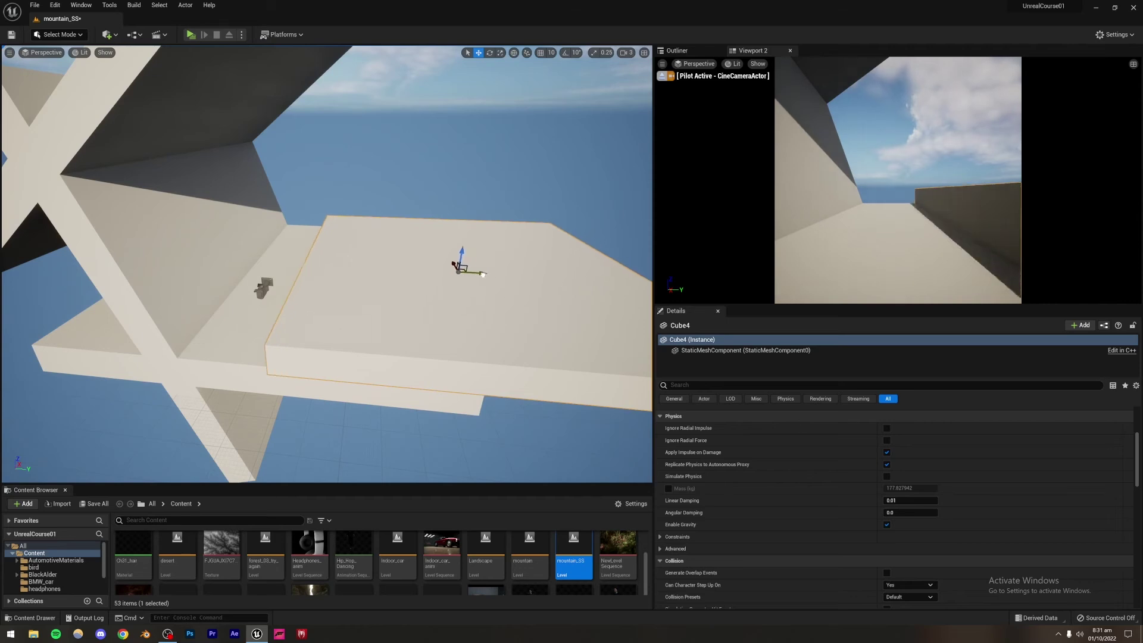
{"action": "left_click_drag", "start_coordinate": [465, 268], "coordinate": [485, 249]}
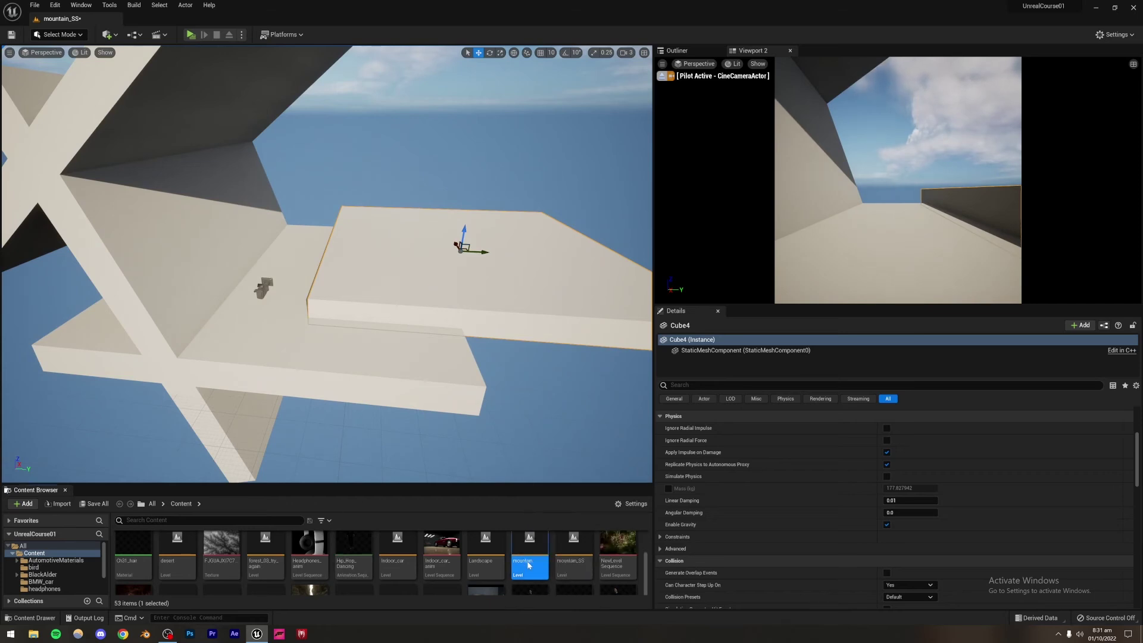
Step: Open the mountain reference level, saving the pending changes to mountain_SS
{"action": "double_click", "coordinate": [529, 565]}
{"action": "left_click", "coordinate": [596, 416]}
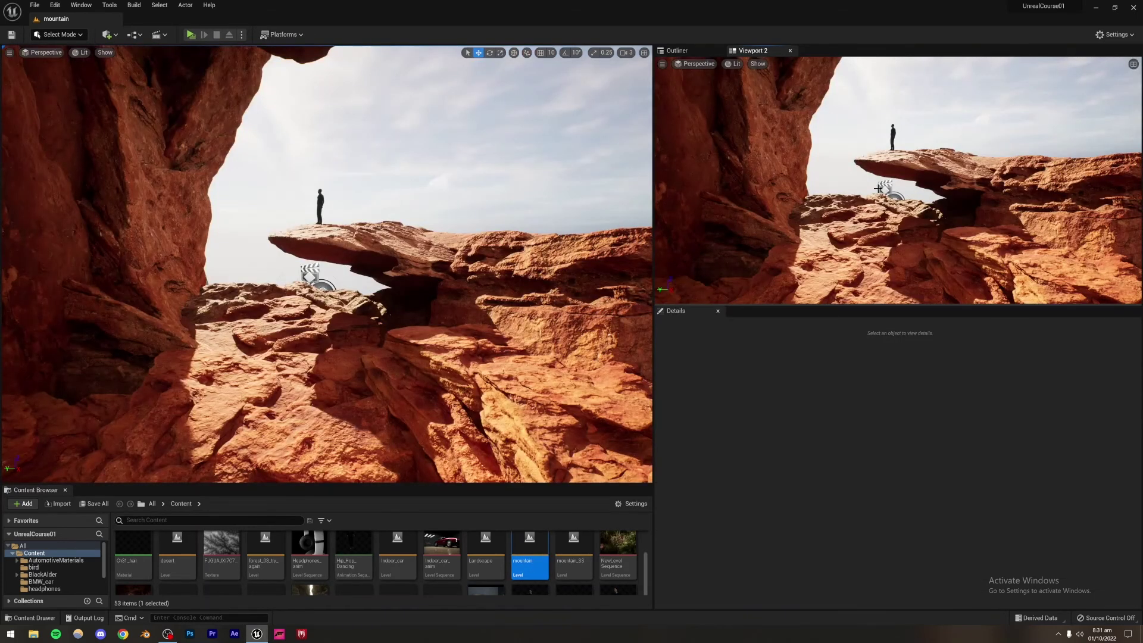
Step: Hide the sandstone rocks again and examine how the reference cubes form the right-hand block and its ledge
{"action": "left_click", "coordinate": [676, 50]}
{"action": "left_click", "coordinate": [774, 205]}
{"action": "scroll", "coordinate": [751, 238], "scroll_direction": "down", "scroll_amount": 3}
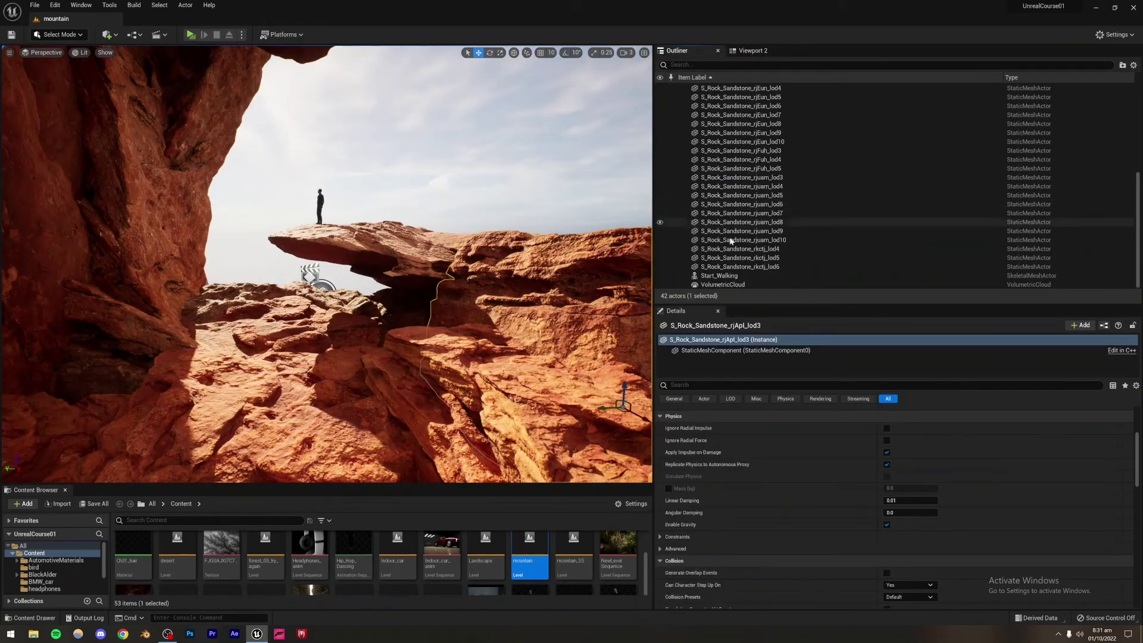
{"action": "left_click", "coordinate": [730, 269], "text": "shift"}
{"action": "key", "text": "h"}
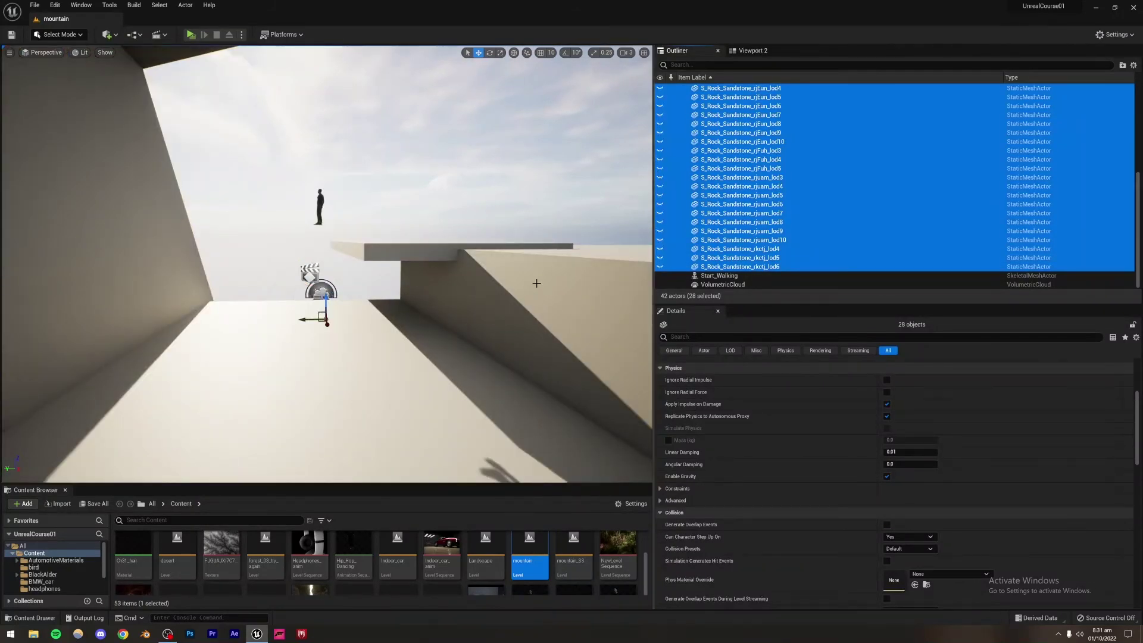
{"action": "right_click_drag", "start_coordinate": [536, 284], "coordinate": [361, 208]}
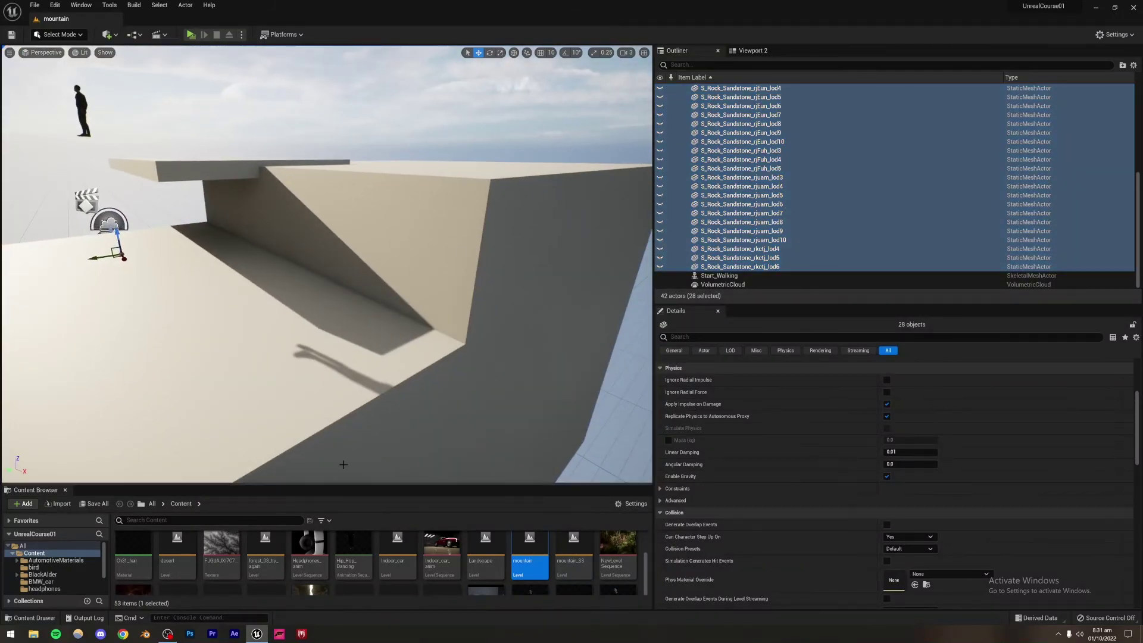
{"action": "right_click_drag", "start_coordinate": [344, 464], "coordinate": [346, 464]}
Step: Reopen mountain_SS, scale the right-hand slab taller in Z and shift it along X beside the camera
{"action": "double_click", "coordinate": [574, 548]}
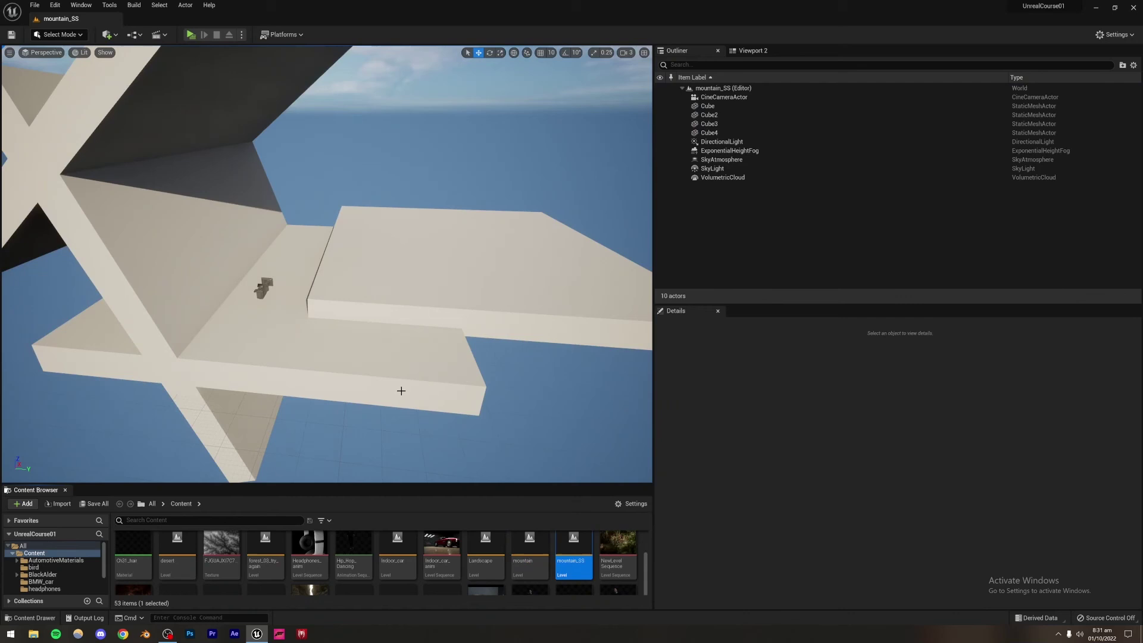
{"action": "left_click", "coordinate": [416, 302]}
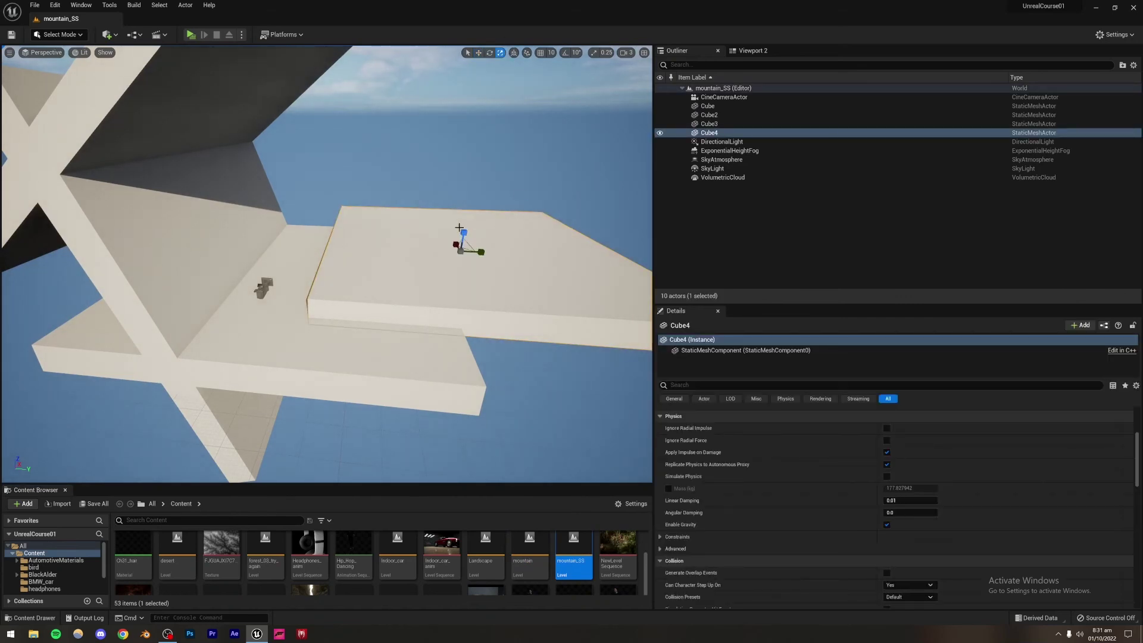
{"action": "left_click_drag", "start_coordinate": [464, 235], "coordinate": [472, 245]}
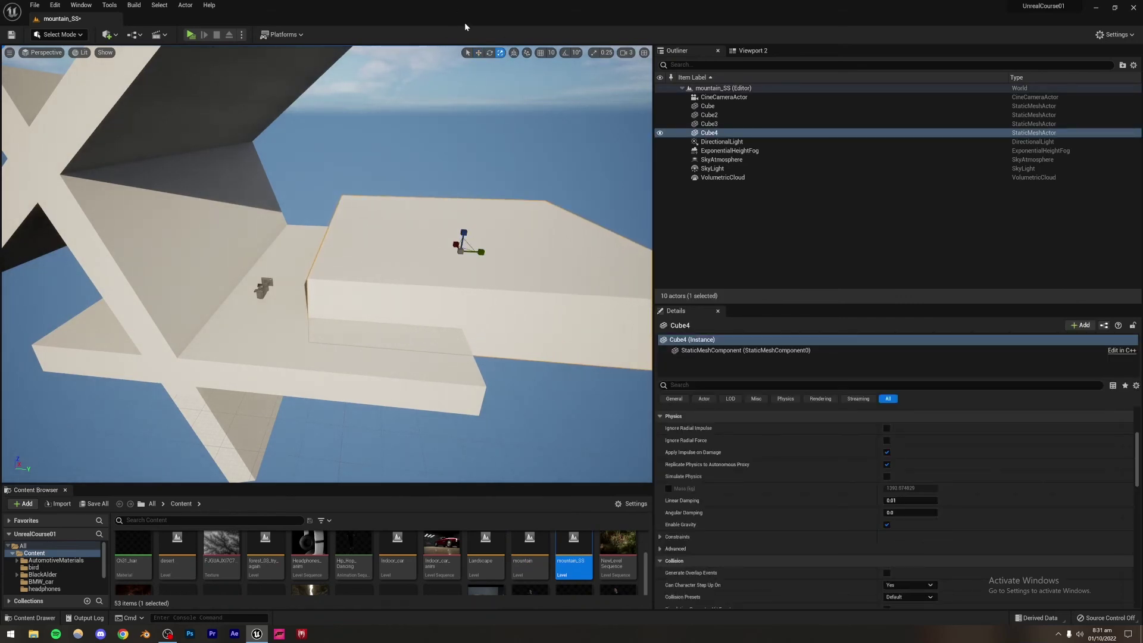
{"action": "right_click_drag", "start_coordinate": [374, 300], "coordinate": [323, 268]}
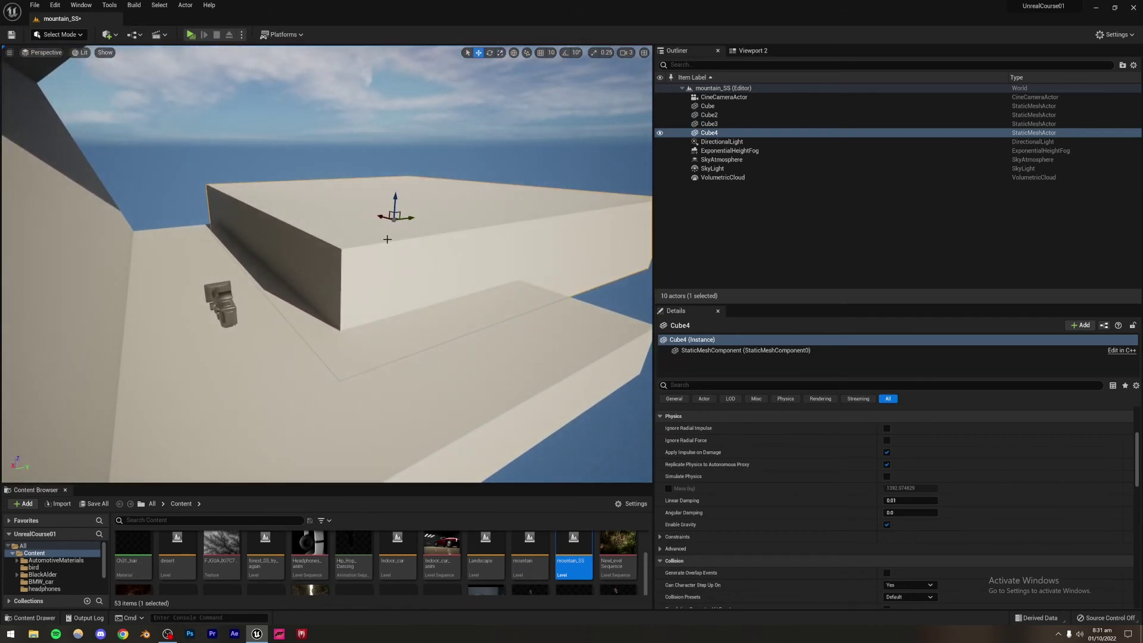
{"action": "left_click_drag", "start_coordinate": [378, 217], "coordinate": [419, 230]}
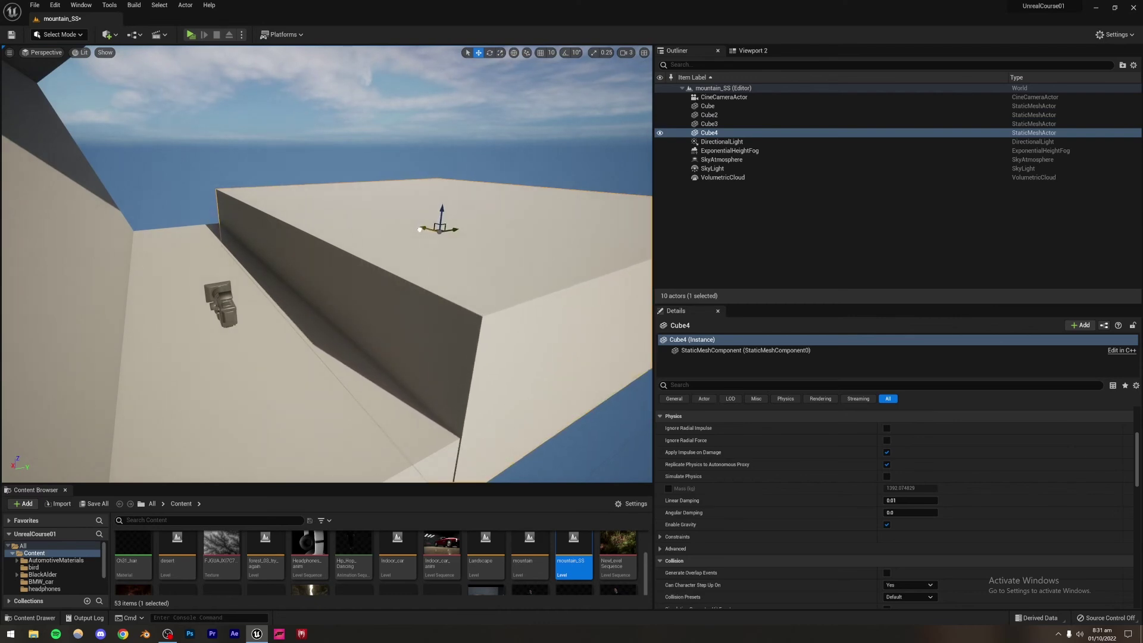
{"action": "left_click", "coordinate": [322, 172]}
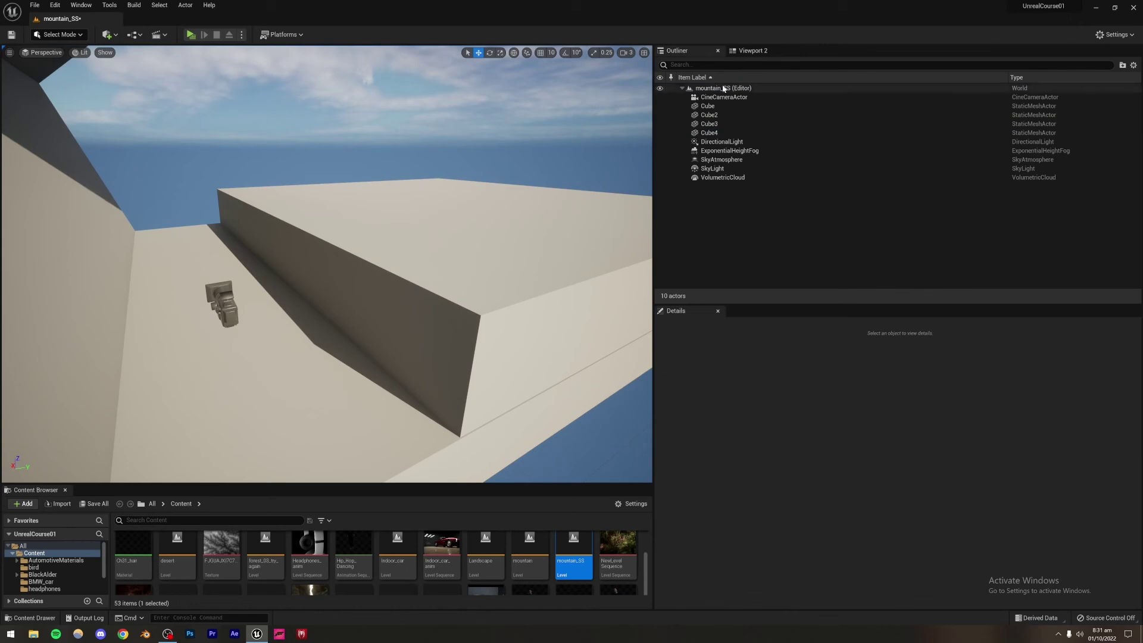
Step: Show the CineCameraActor's view in Viewport 2 and lower the right-hand block until it sits lower in the frame
{"action": "left_click", "coordinate": [752, 51]}
{"action": "left_click", "coordinate": [695, 64]}
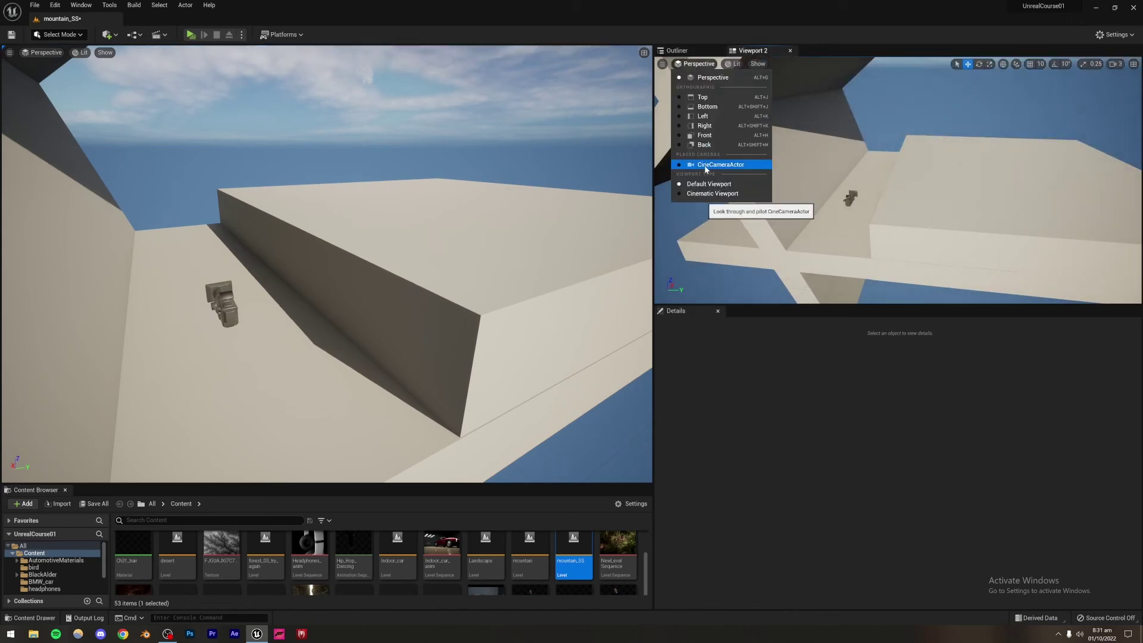
{"action": "left_click", "coordinate": [706, 166]}
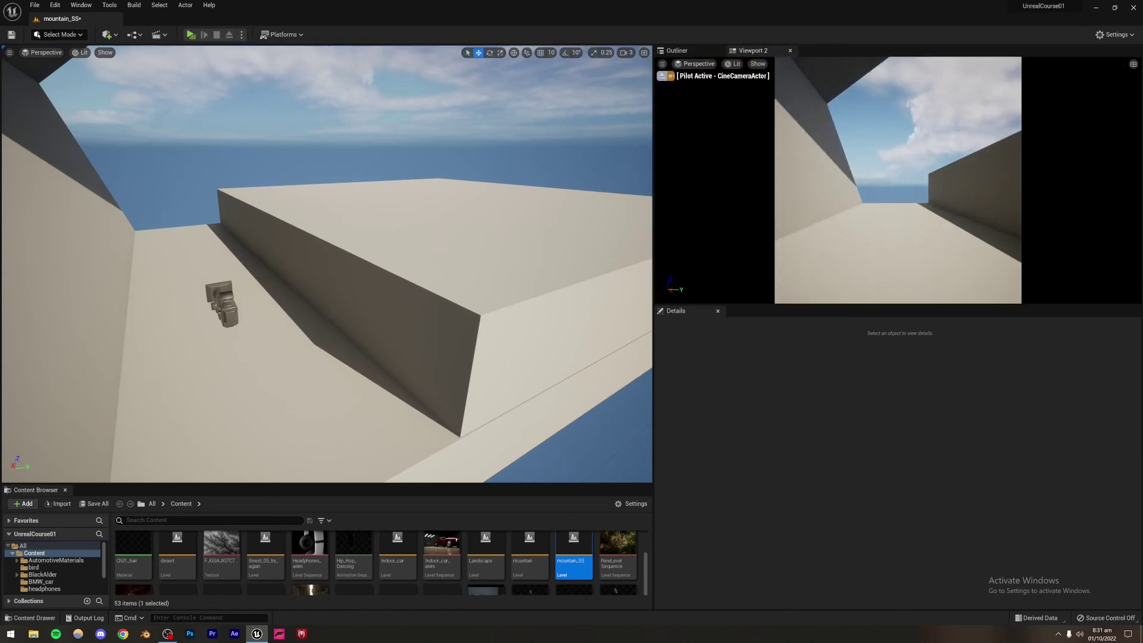
{"action": "left_click", "coordinate": [362, 297]}
{"action": "left_click_drag", "start_coordinate": [441, 219], "coordinate": [439, 225]}
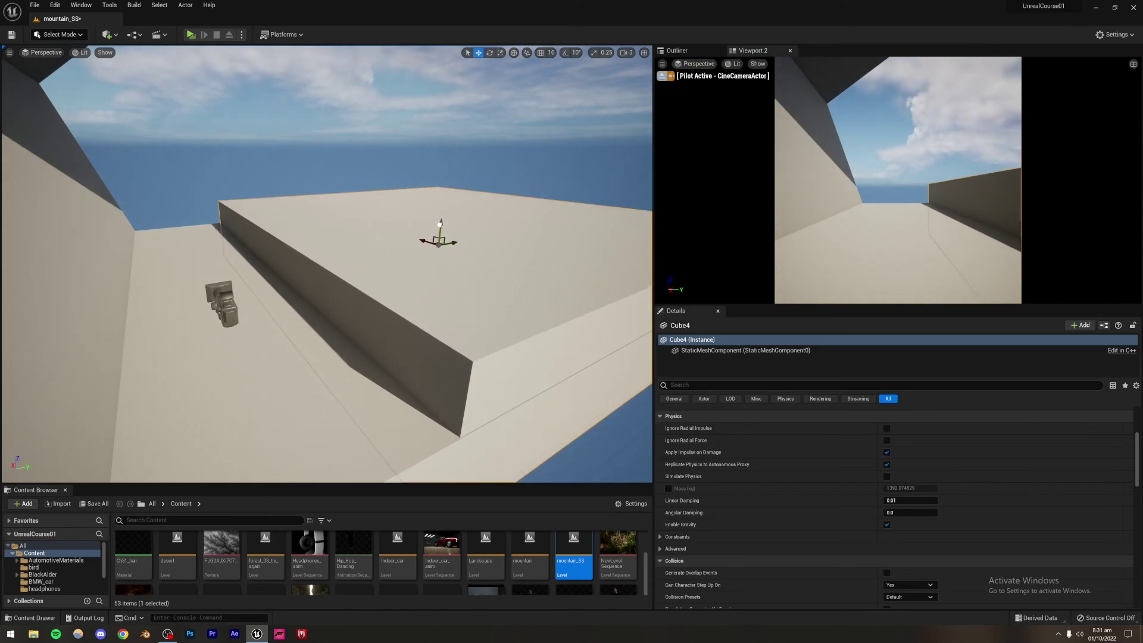
{"action": "left_click", "coordinate": [337, 145]}
Step: Duplicate the right-hand block toward the far end of the ground and scale the copy down to a thin slab
{"action": "mouse_move", "coordinate": [441, 275]}
{"action": "right_mouse_down"}
{"action": "mouse_move", "coordinate": [393, 262]}
{"action": "mouse_move", "coordinate": [429, 298]}
{"action": "mouse_move", "coordinate": [449, 270]}
{"action": "right_mouse_up"}
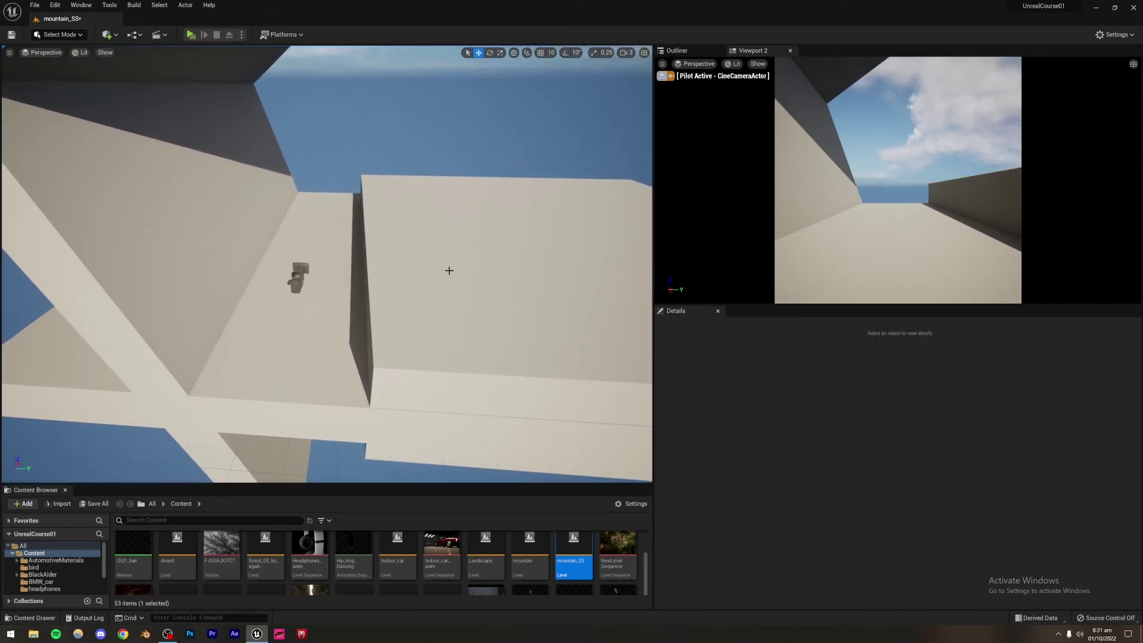
{"action": "left_click", "coordinate": [447, 281]}
{"action": "left_click_drag", "start_coordinate": [543, 246], "coordinate": [522, 195]}
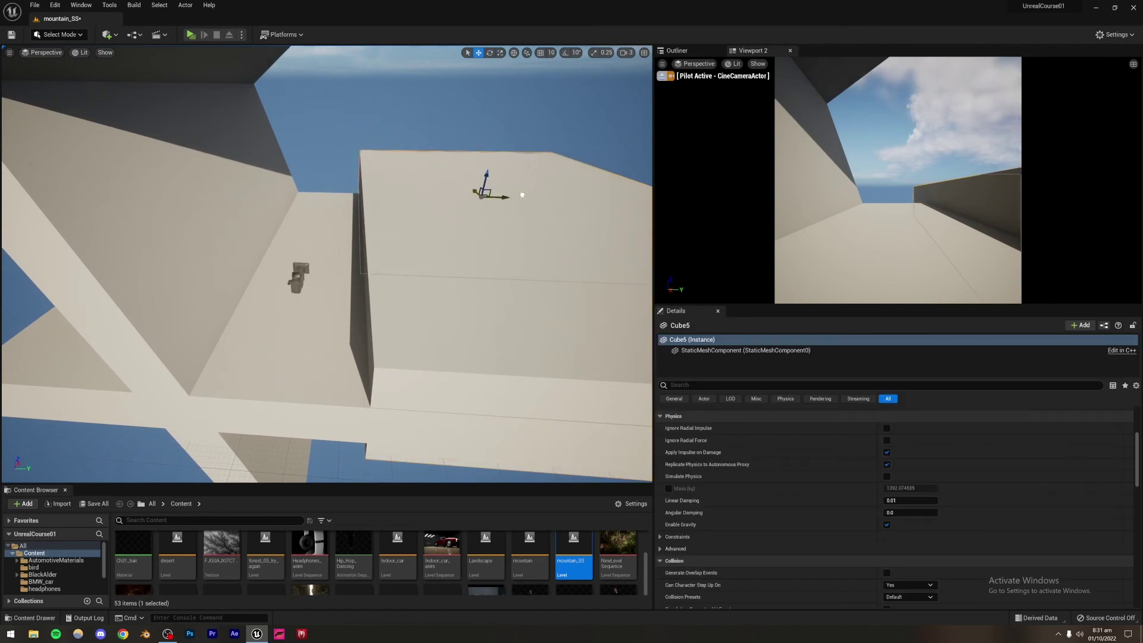
{"action": "left_click_drag", "start_coordinate": [474, 165], "coordinate": [434, 209]}
{"action": "left_click", "coordinate": [500, 53]}
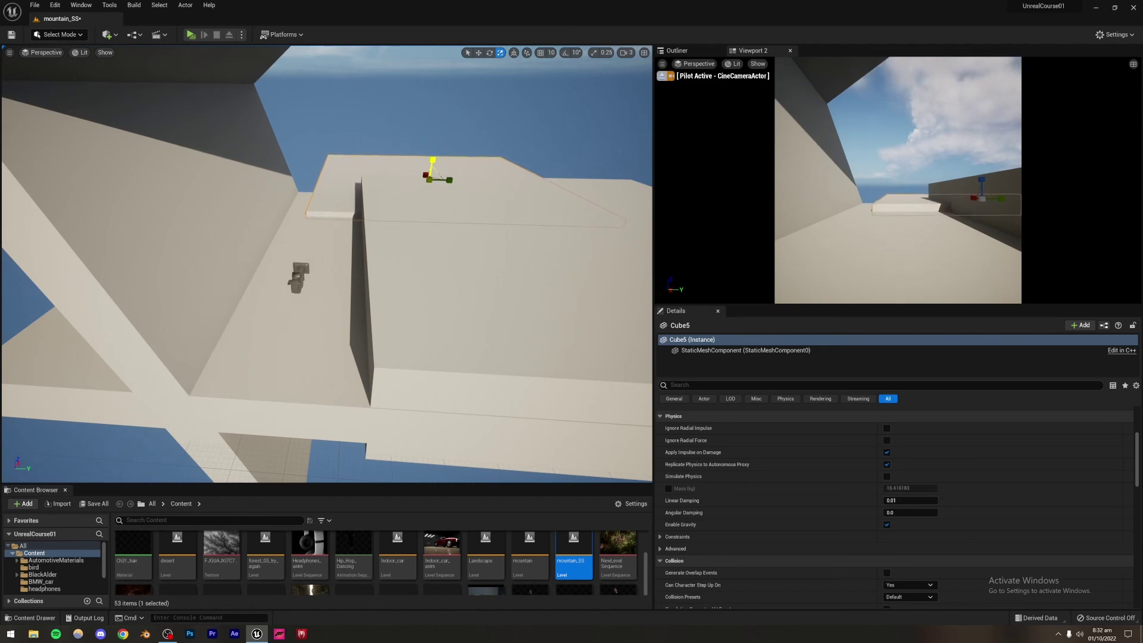
Step: Raise the thin slab and shift it in Y so it juts out past the right-hand block as an overhanging ledge
{"action": "right_click_drag", "start_coordinate": [404, 207], "coordinate": [411, 110]}
{"action": "key", "text": "w"}
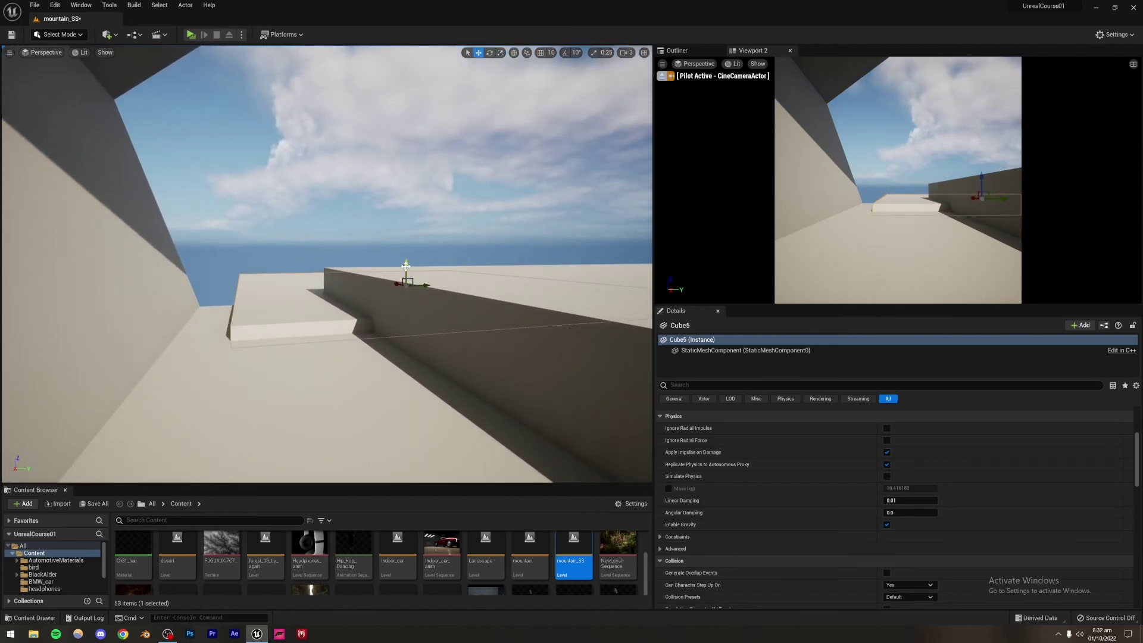
{"action": "left_click_drag", "start_coordinate": [405, 267], "coordinate": [438, 266]}
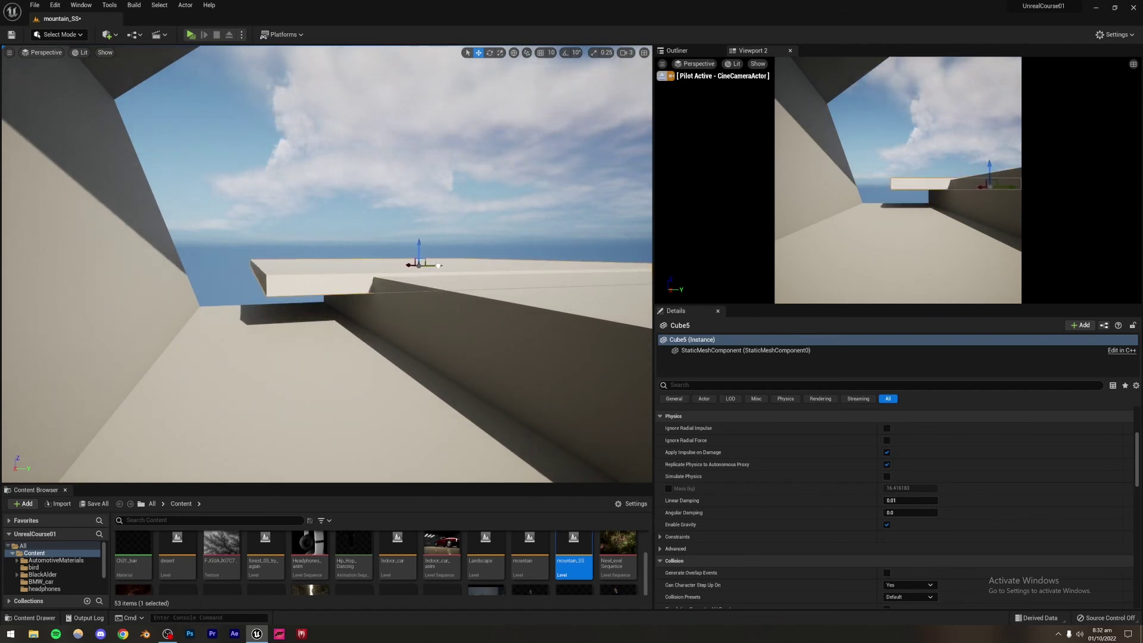
{"action": "left_click", "coordinate": [425, 193]}
{"action": "key", "text": "s"}
{"action": "right_click_drag", "start_coordinate": [406, 295], "coordinate": [226, 351]}
{"action": "key", "text": "w"}
{"action": "mouse_move", "coordinate": [387, 312]}
{"action": "right_mouse_down"}
{"action": "mouse_move", "coordinate": [363, 289]}
{"action": "mouse_move", "coordinate": [375, 307]}
{"action": "right_mouse_up"}
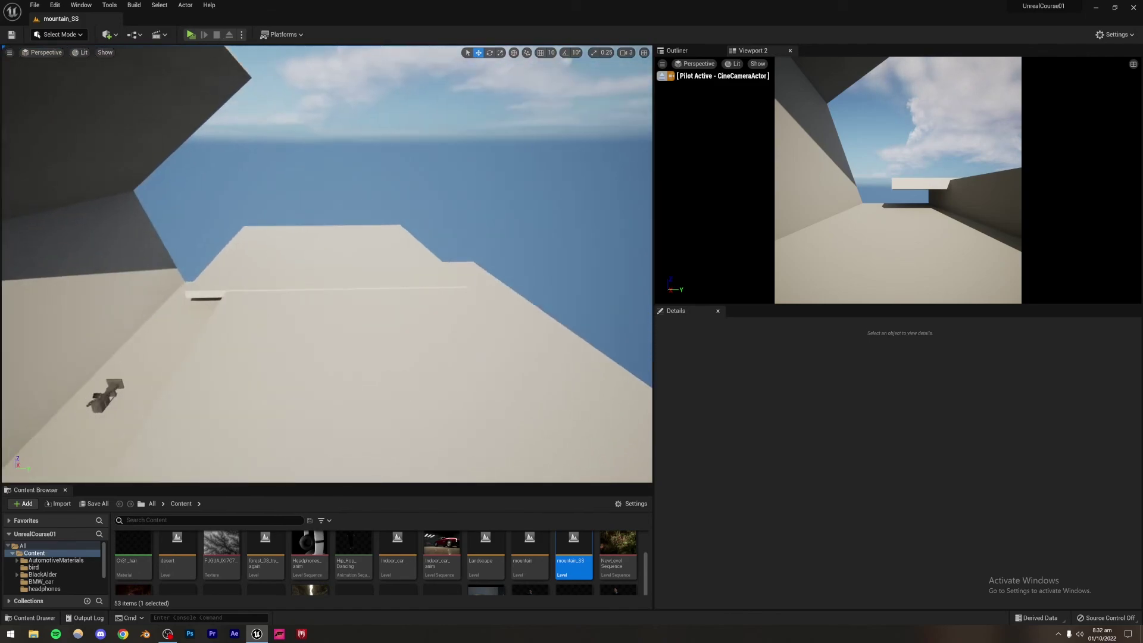